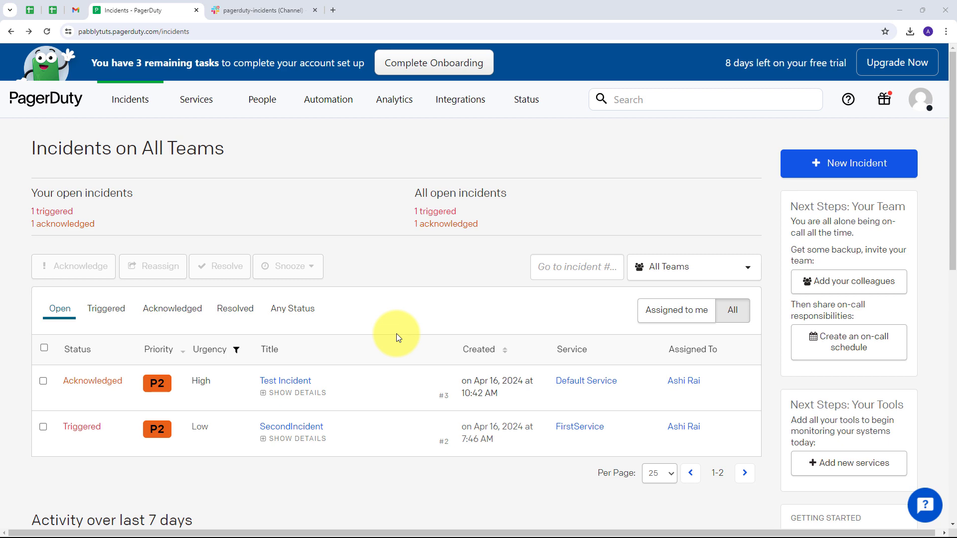
# Review the open incidents in PagerDuty and the pagerduty-incidents channel in Slack
pyautogui.click(269, 10)
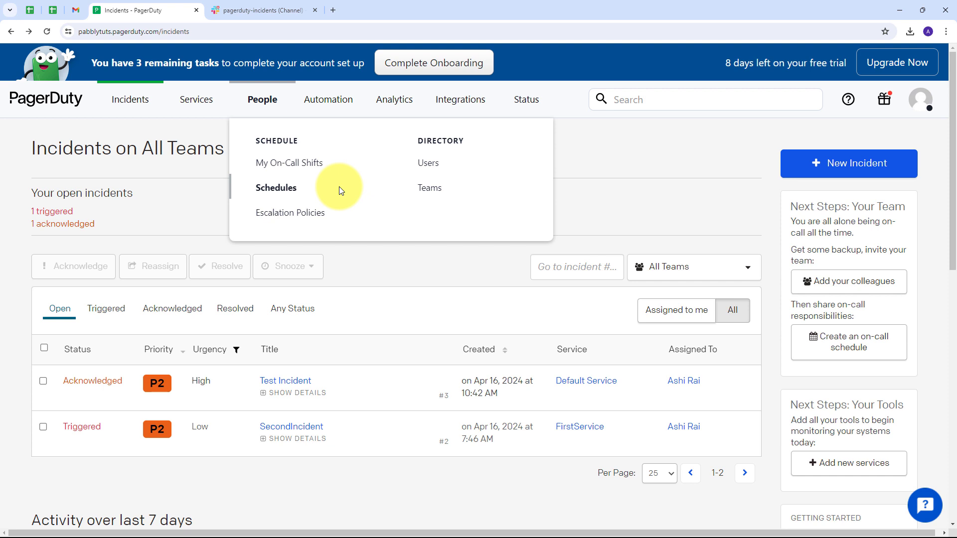
pyautogui.click(259, 10)
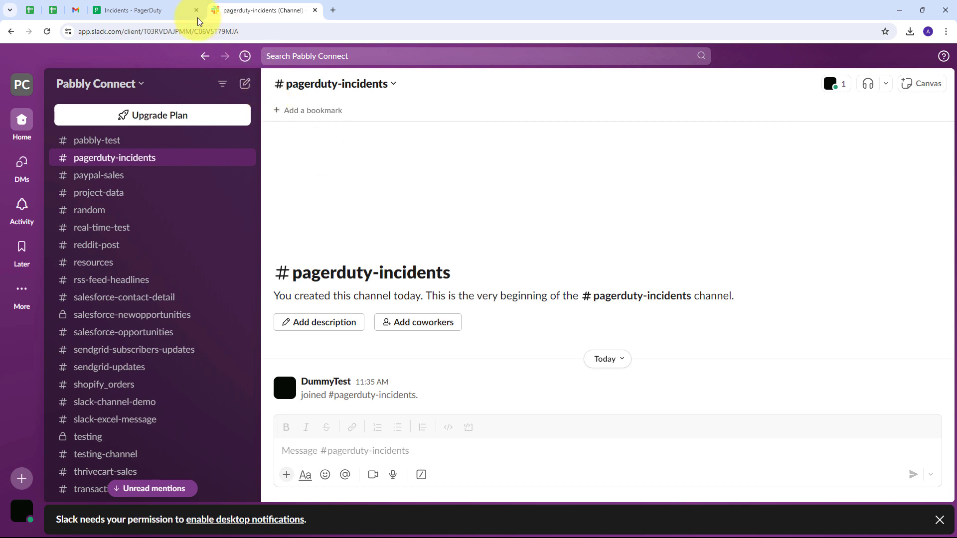
pyautogui.click(127, 10)
pyautogui.click(262, 10)
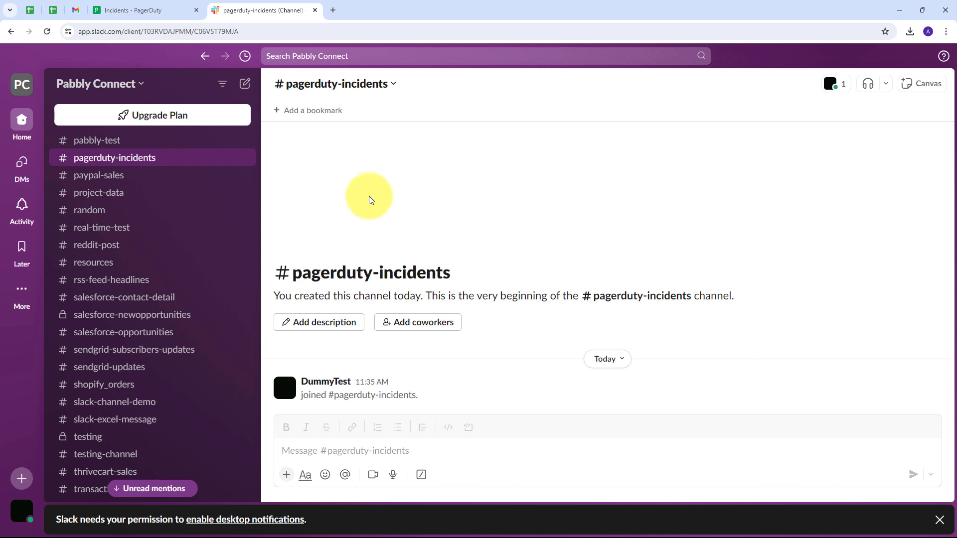
pyautogui.click(149, 10)
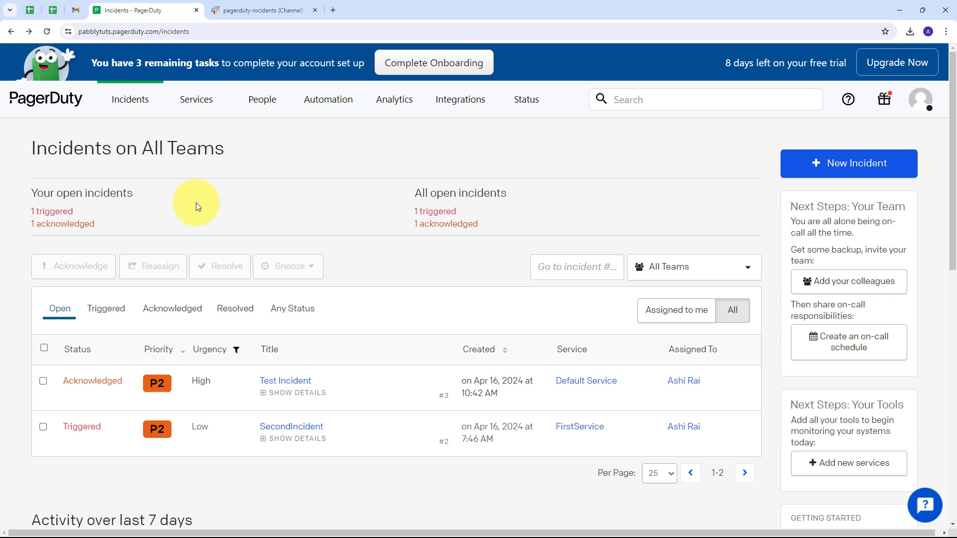
pyautogui.click(254, 10)
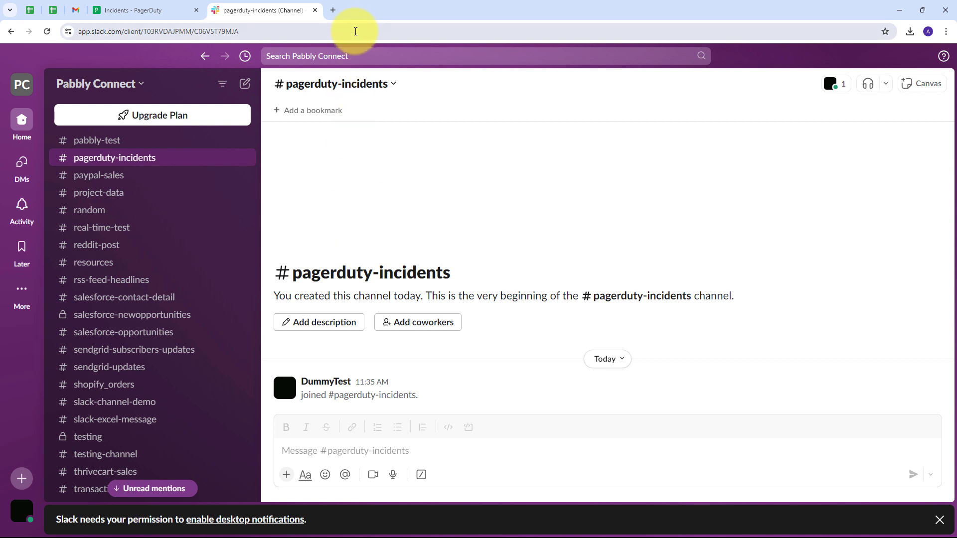
# Open the Pabbly Connect website at pabbly.com/connect in a new browser tab
pyautogui.click(333, 10)
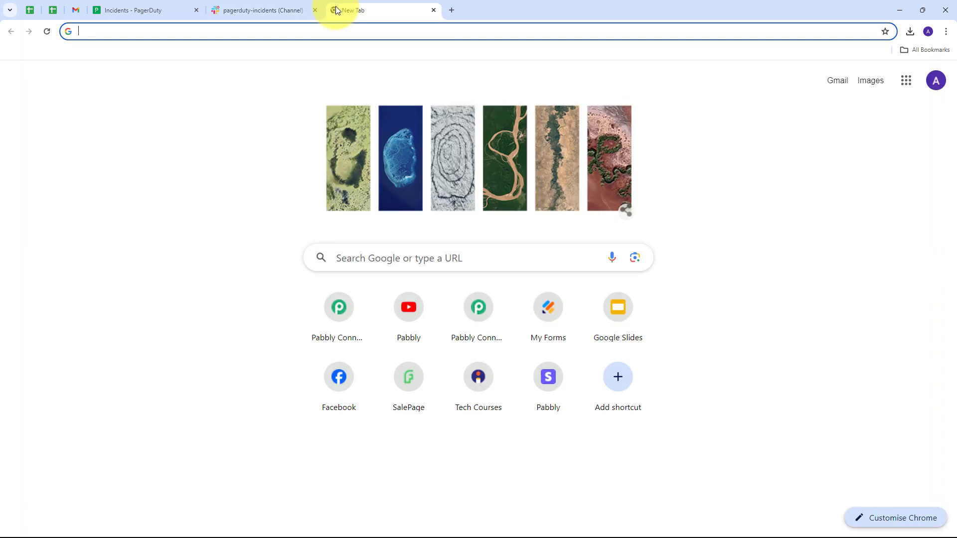
pyautogui.write('pabbly.com/co')
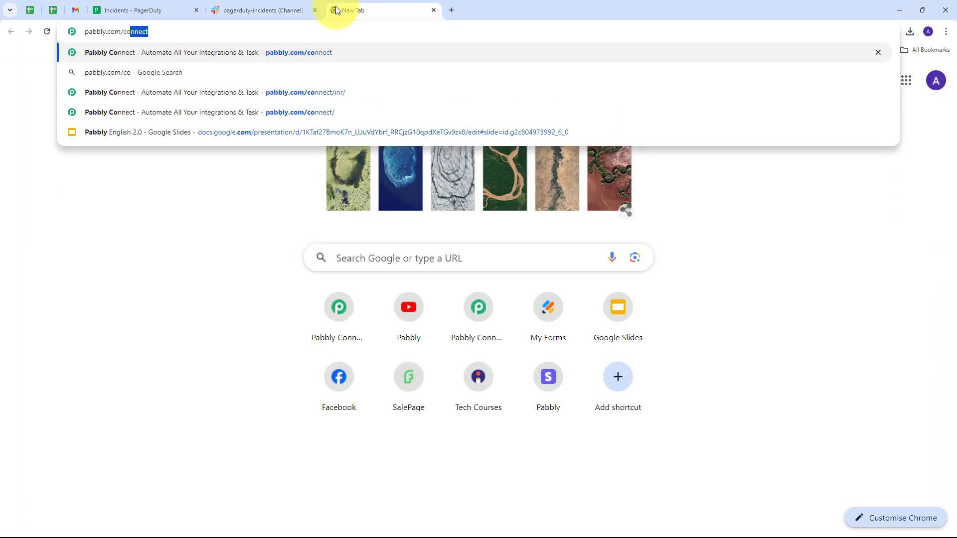
pyautogui.press('Return')
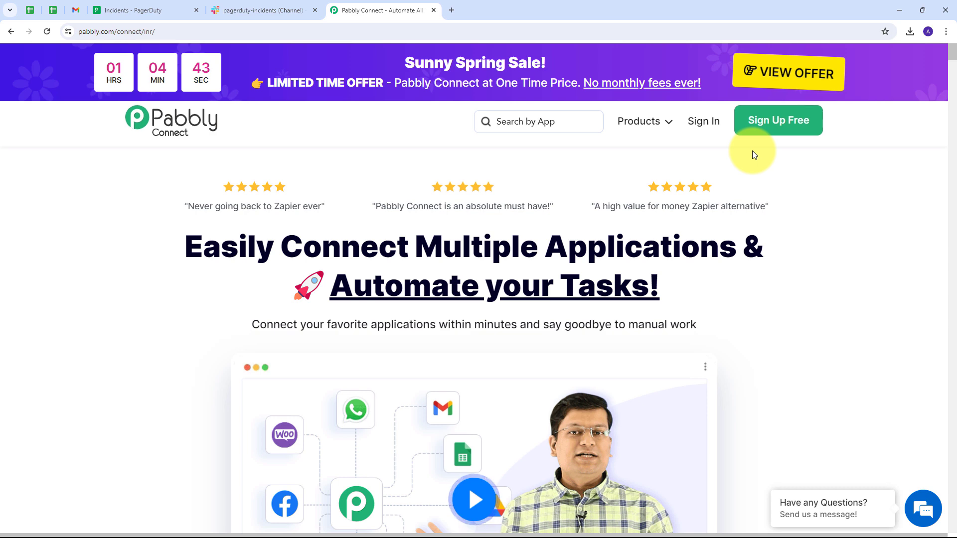
# Sign in to Pabbly and access the Pabbly Connect application from the list of all apps
pyautogui.click(700, 129)
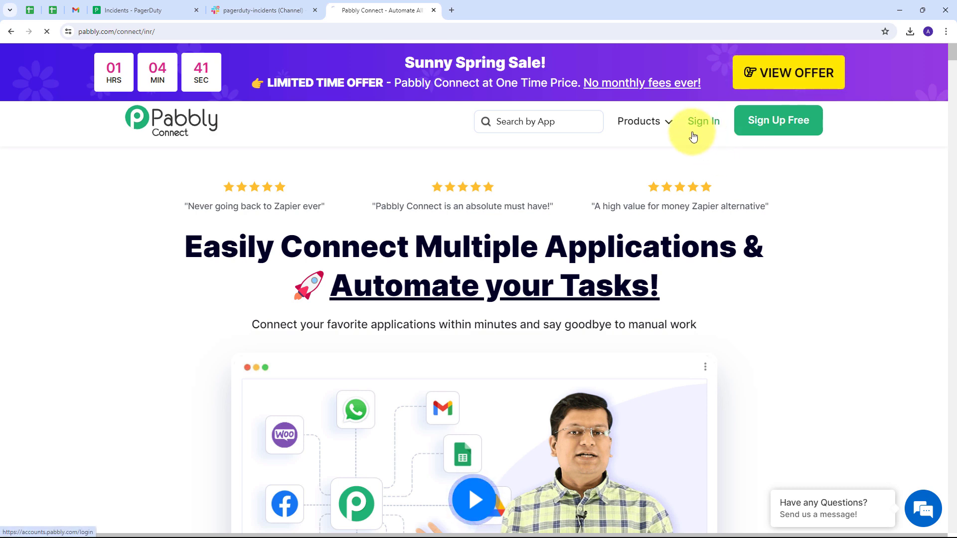
pyautogui.scroll(-2, 100, 234)
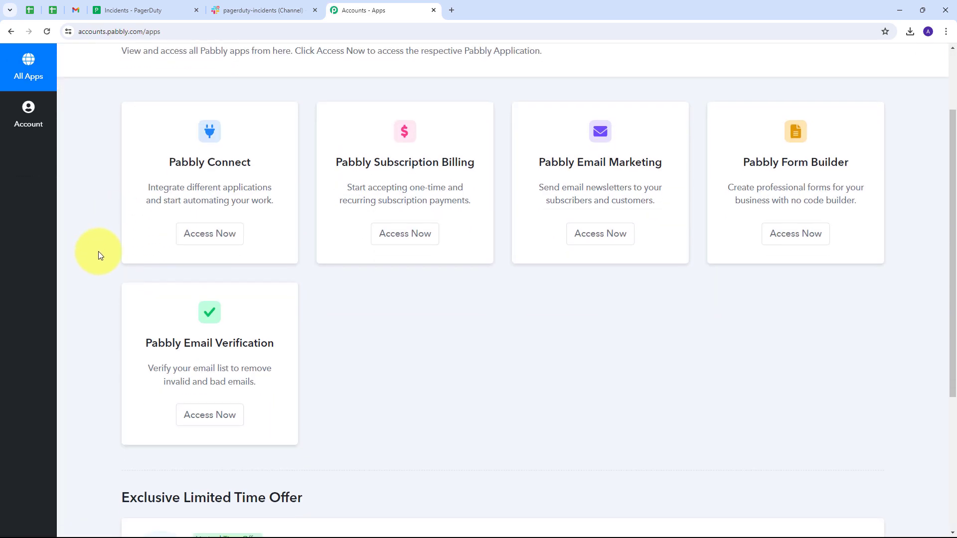
pyautogui.scroll(1, 97, 251)
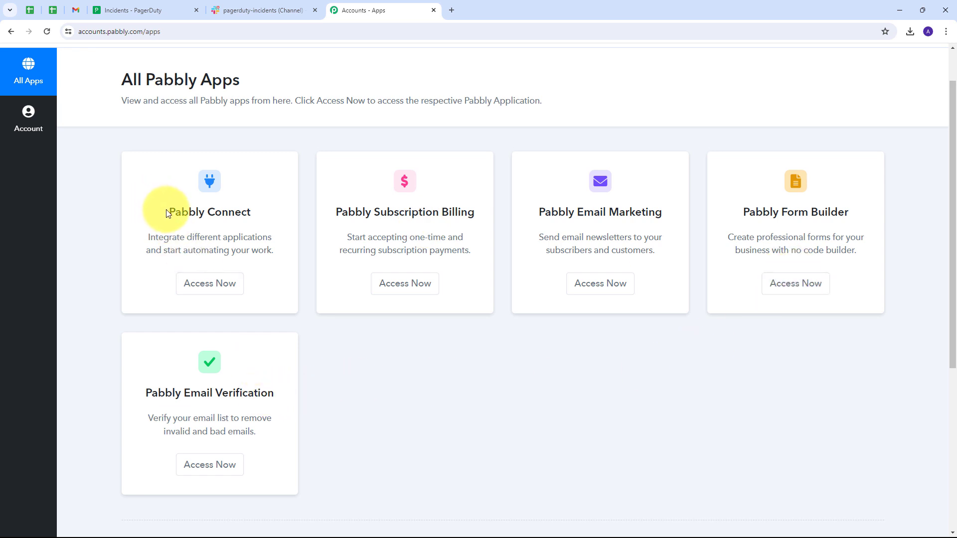
pyautogui.moveTo(168, 213); pyautogui.dragTo(264, 218)
pyautogui.click(220, 225)
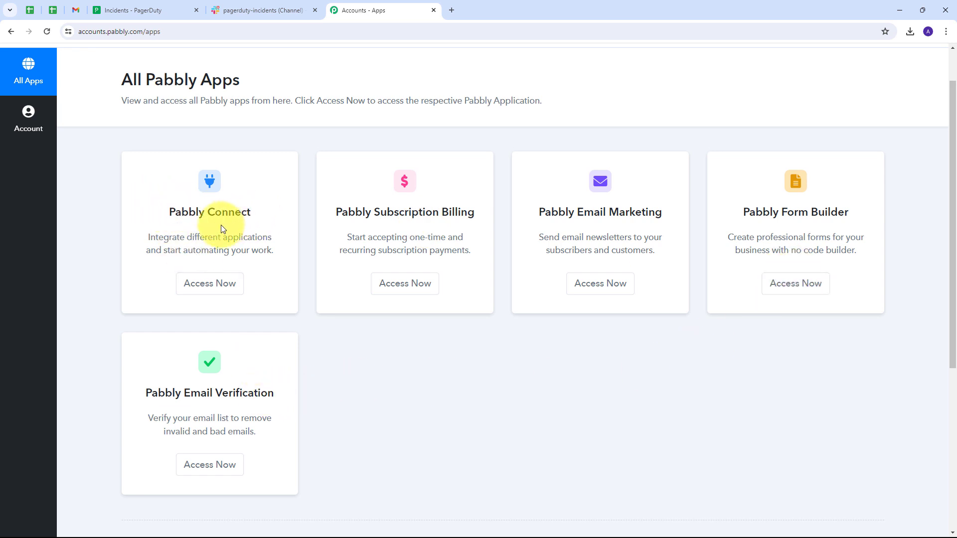
pyautogui.click(211, 291)
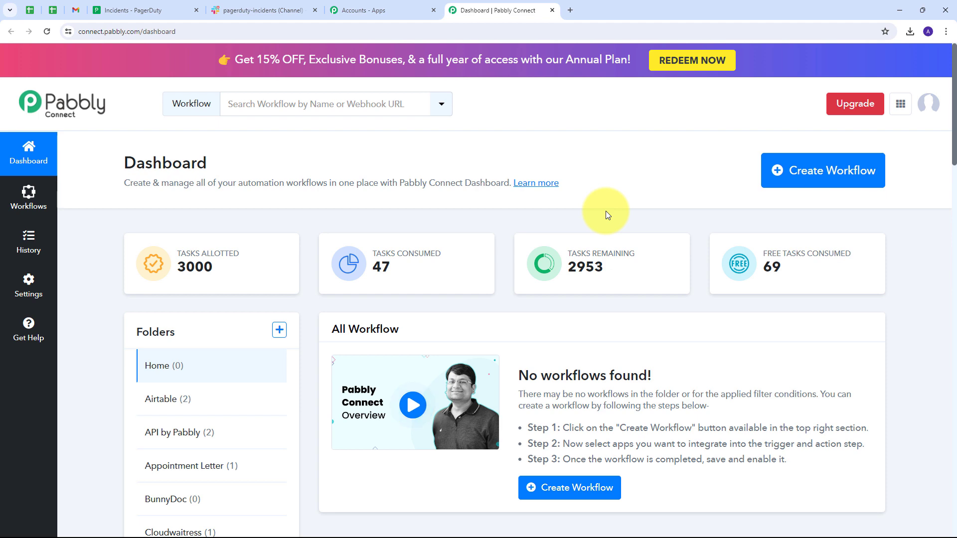
# Create a workflow named "Send Slack Messages for new PagerDuty Incidents" in the Slack folder
pyautogui.click(801, 173)
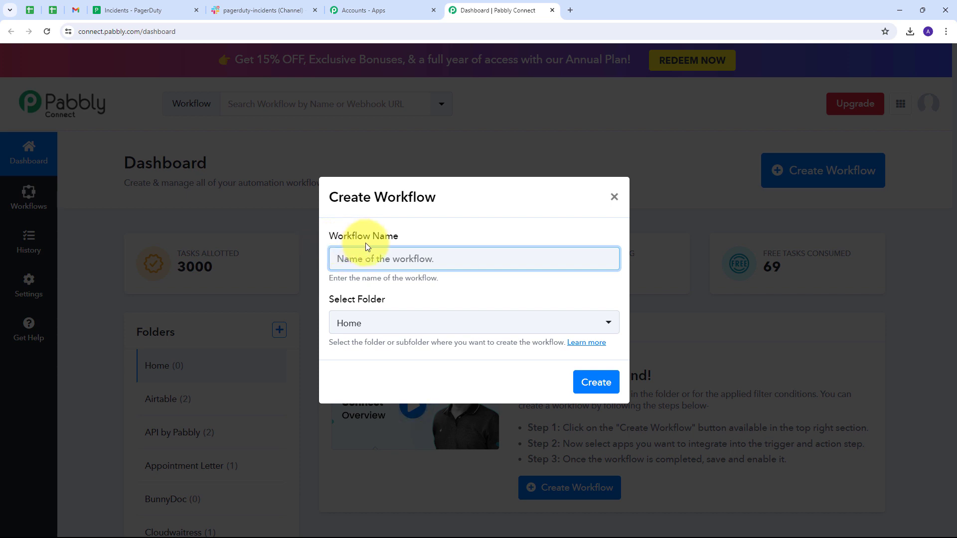
pyautogui.write('Send Slack Messages for new PagerDuty Incidents')
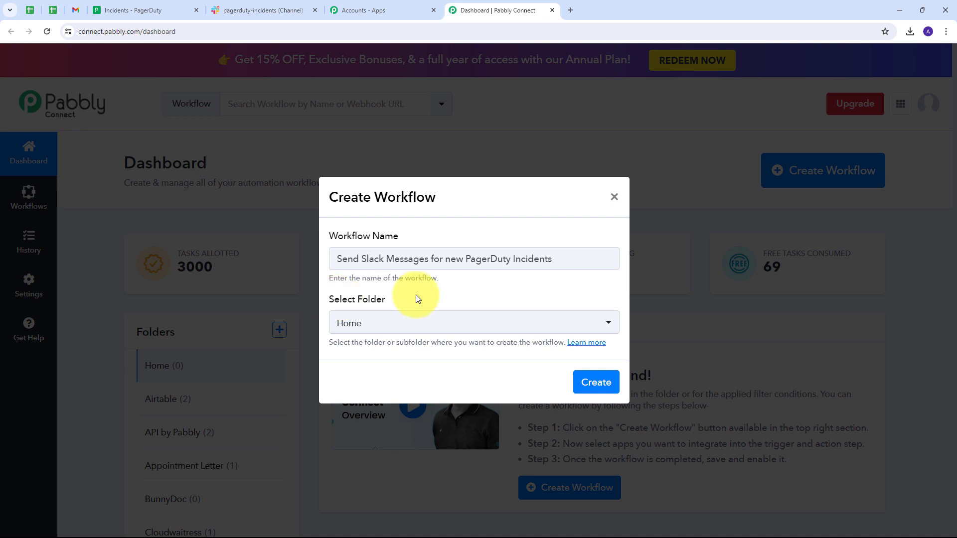
pyautogui.click(488, 330)
pyautogui.scroll(-3, 459, 199)
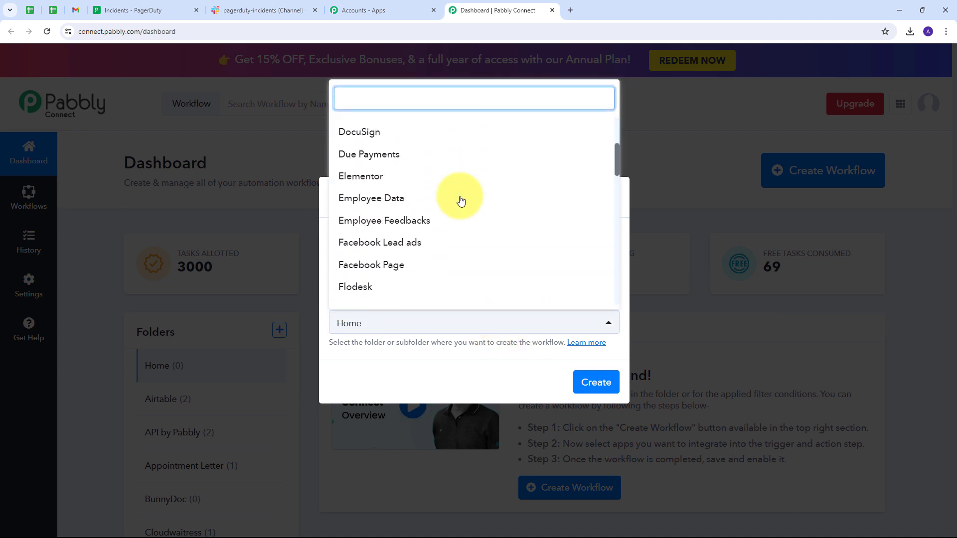
pyautogui.scroll(-8, 460, 200)
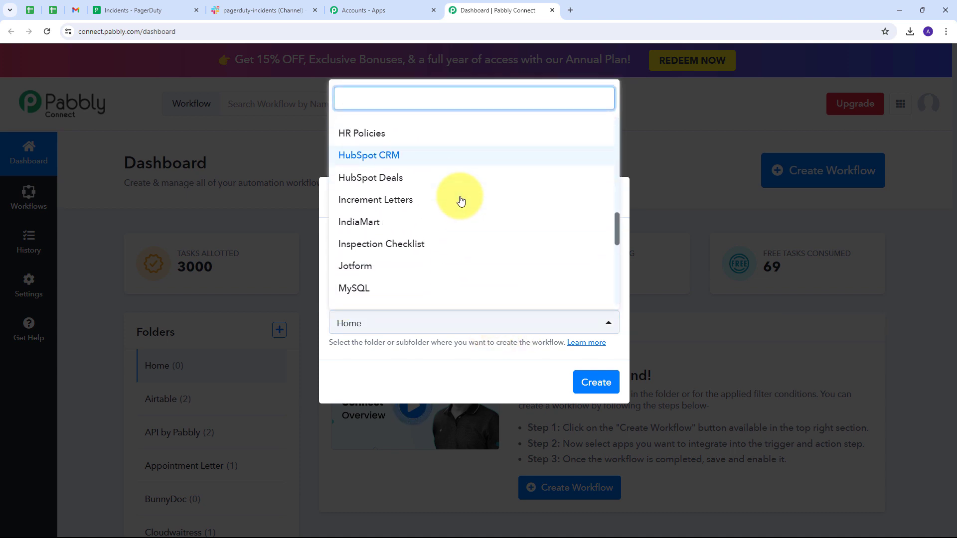
pyautogui.scroll(-2, 457, 199)
pyautogui.scroll(-2, 395, 186)
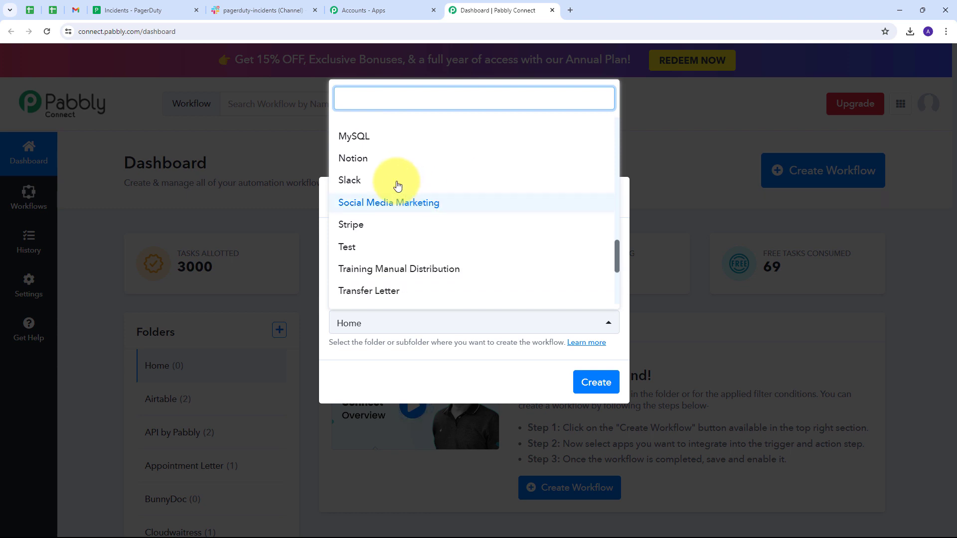
pyautogui.click(358, 185)
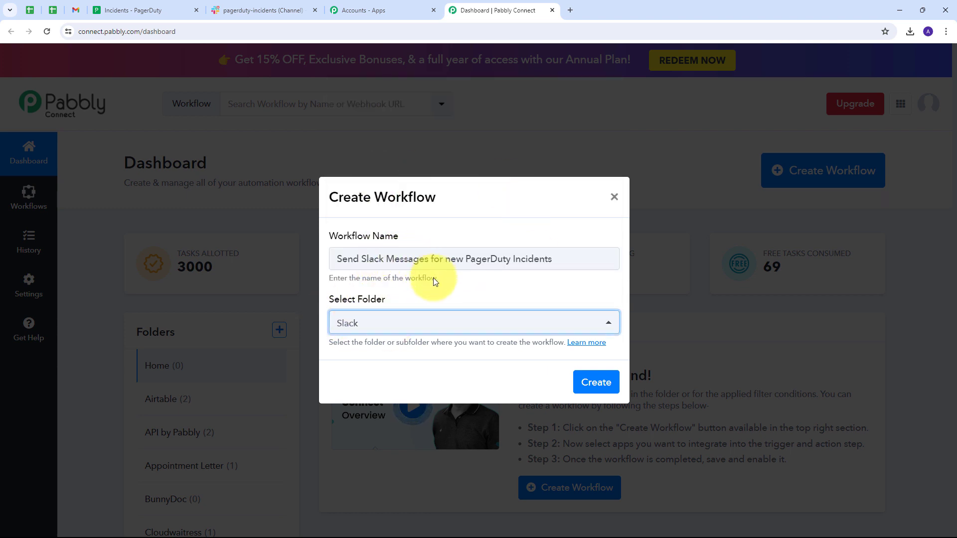
pyautogui.click(581, 383)
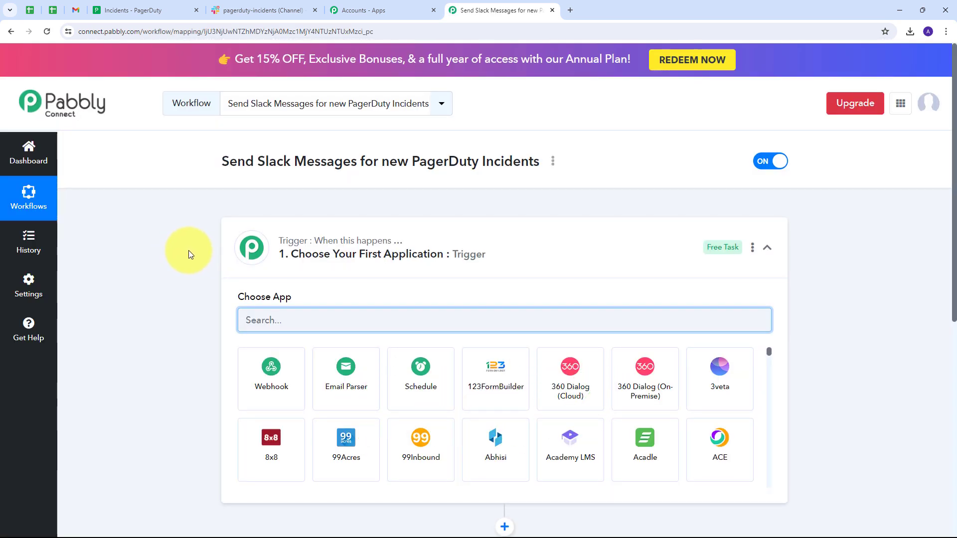
# Set the workflow's trigger app to PagerDuty with the trigger event Incident is Triggered
pyautogui.scroll(-2, 188, 250)
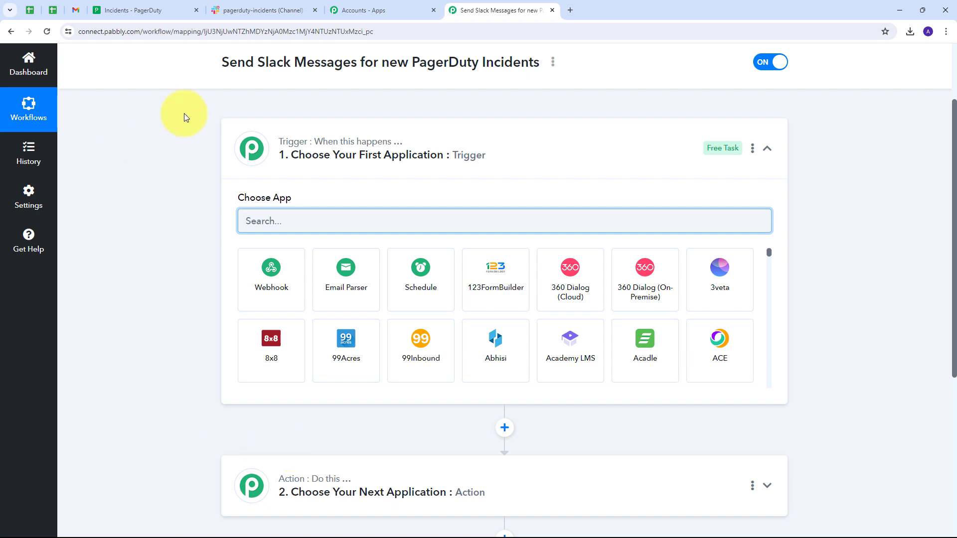
pyautogui.moveTo(287, 149)
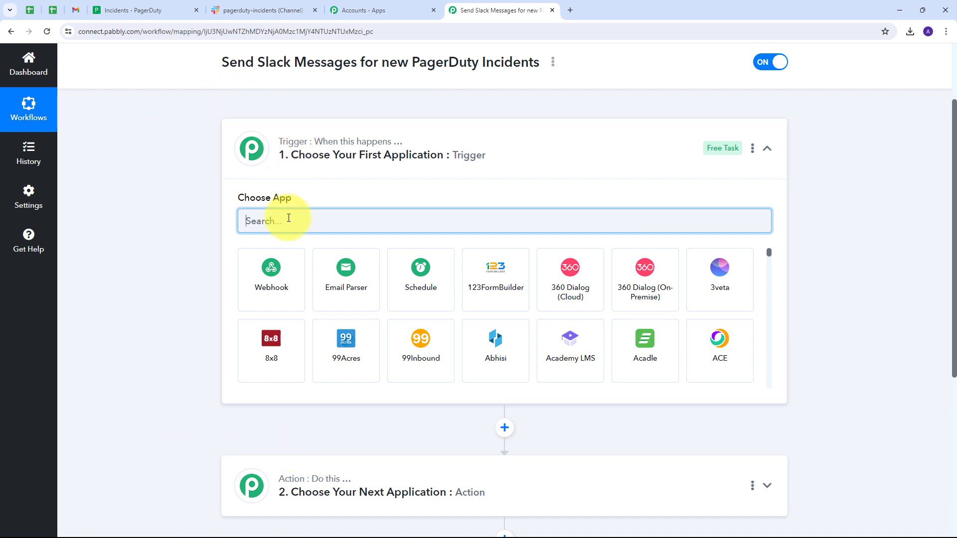
pyautogui.write('PagerDuty')
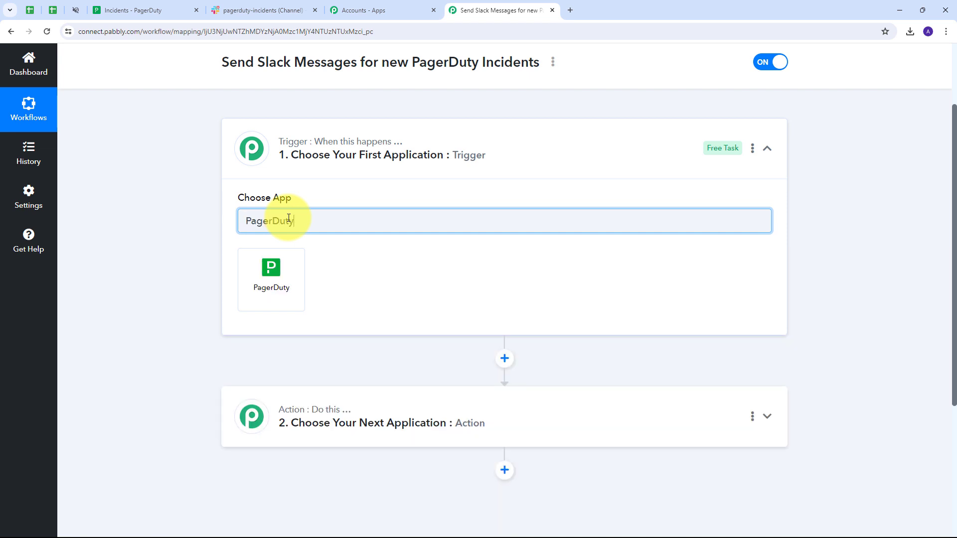
pyautogui.click(272, 277)
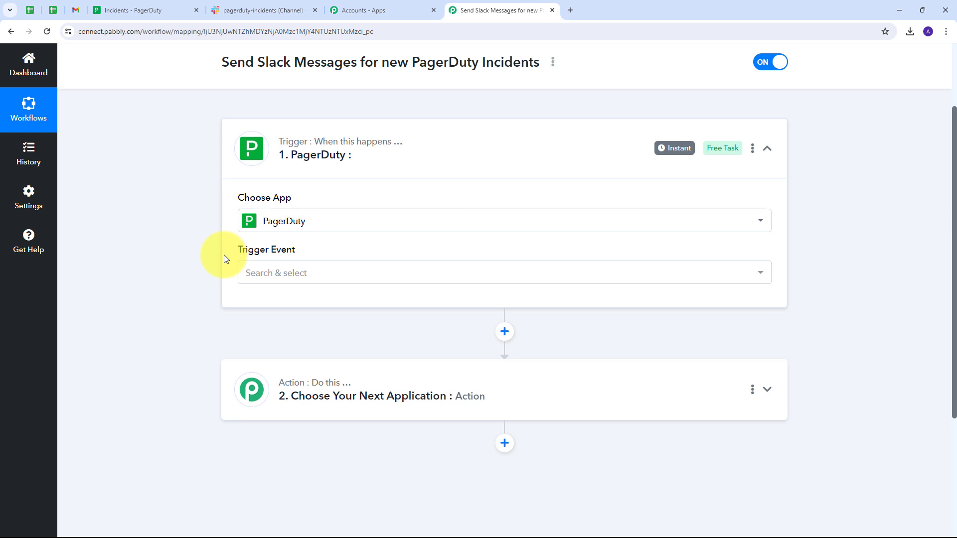
pyautogui.click(354, 270)
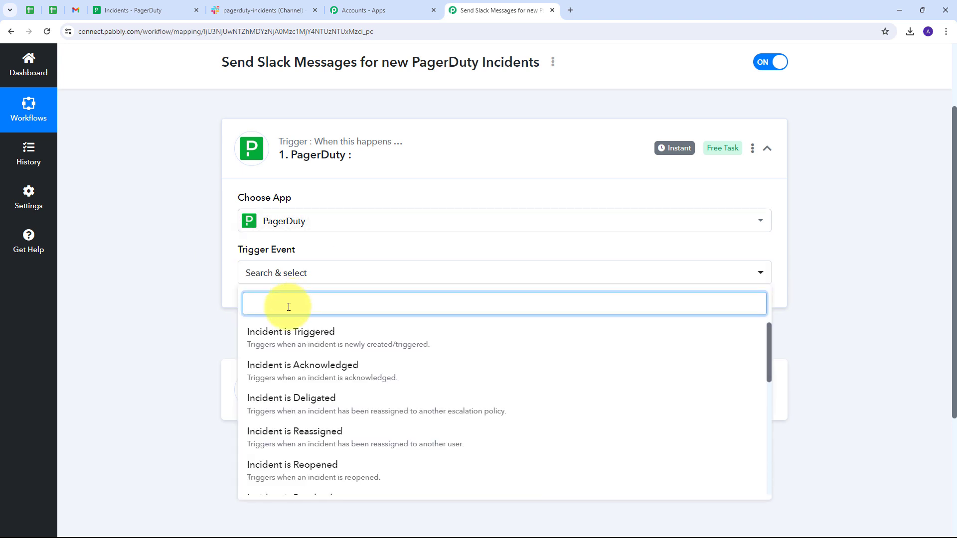
pyautogui.click(323, 343)
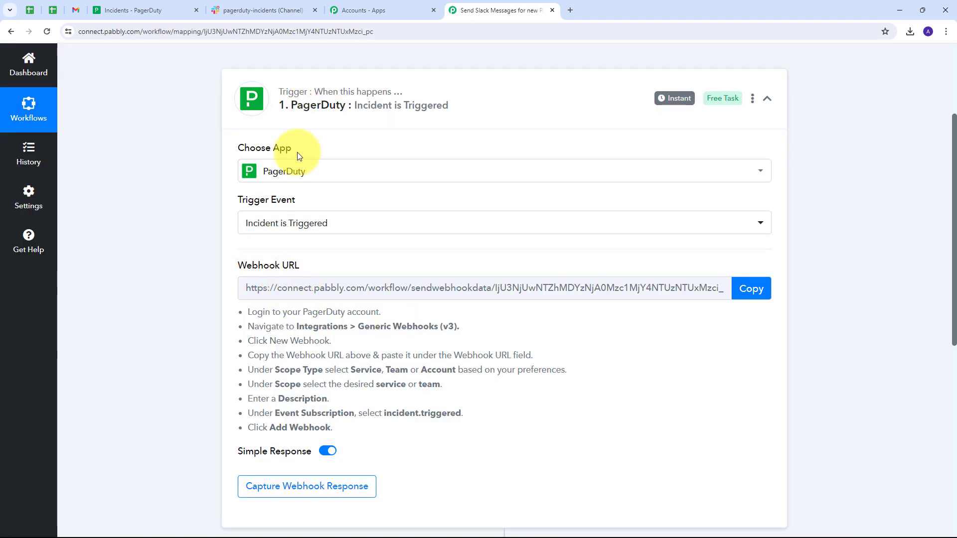
# Review the webhook setup instructions of the PagerDuty trigger and copy its webhook URL
pyautogui.moveTo(236, 262); pyautogui.dragTo(343, 270)
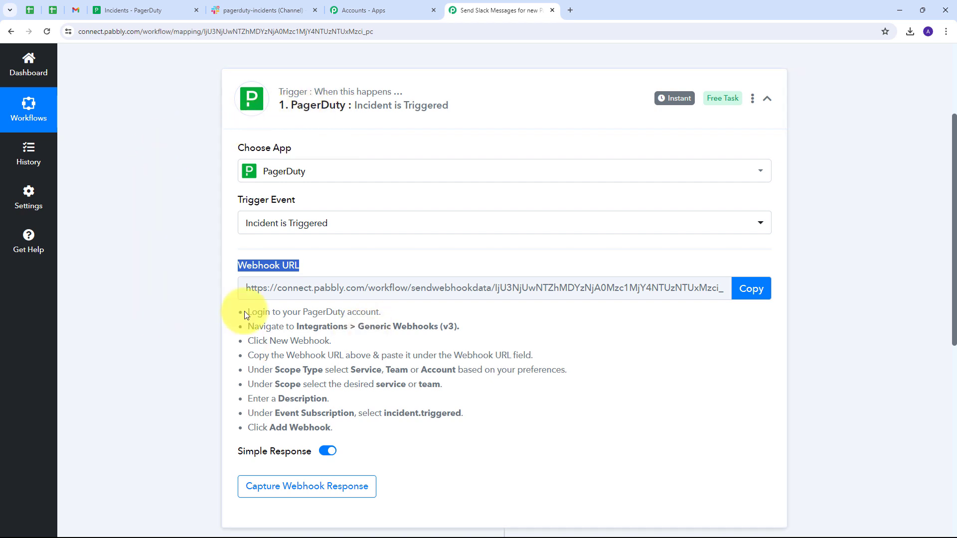
pyautogui.moveTo(225, 310); pyautogui.dragTo(548, 453)
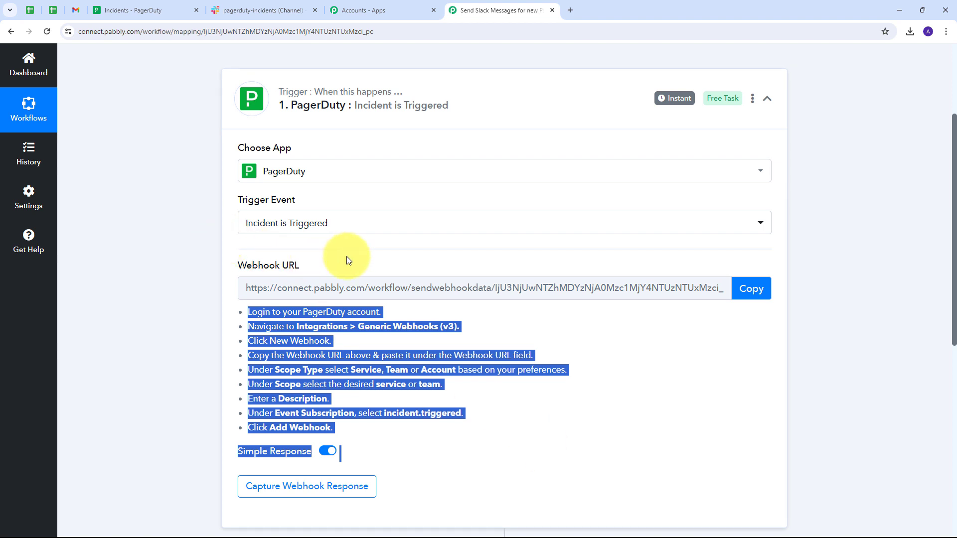
pyautogui.click(750, 288)
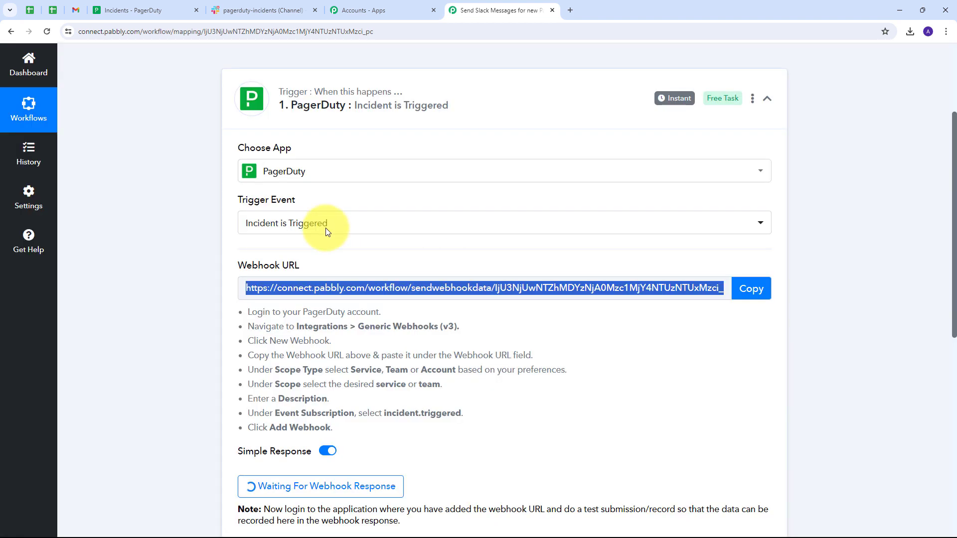
# Switch to PagerDuty and start a new webhook under Generic Webhooks (v3)
pyautogui.click(154, 6)
pyautogui.click(445, 105)
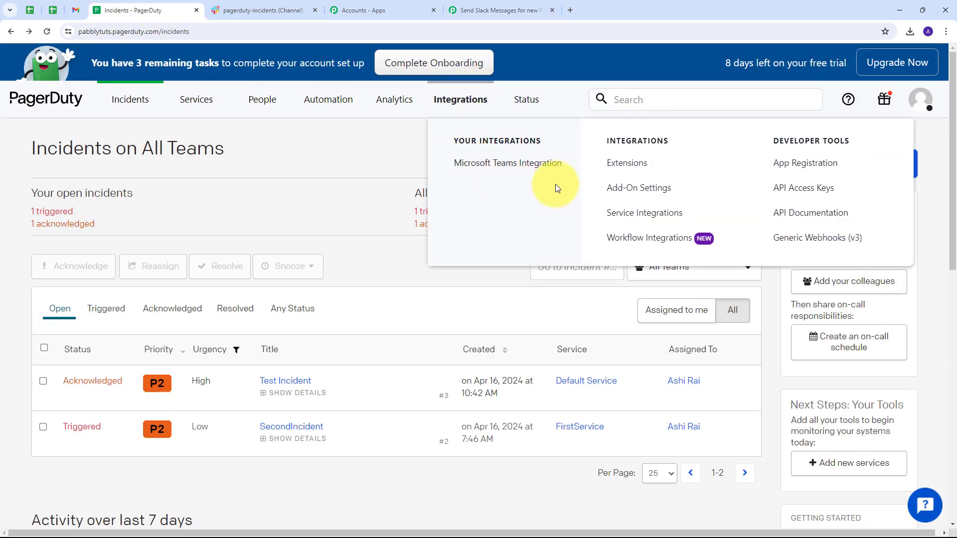
pyautogui.click(809, 239)
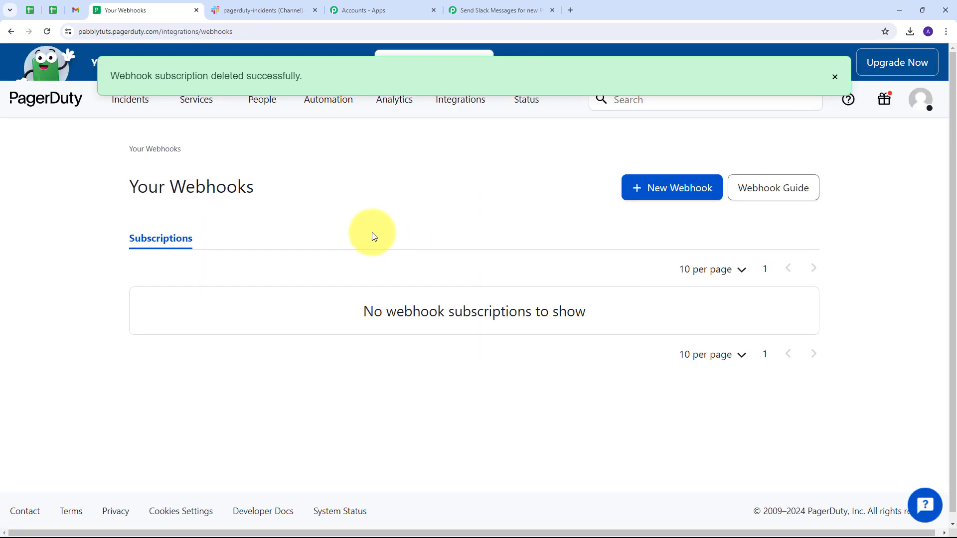
pyautogui.click(663, 192)
# Paste the copied Pabbly Connect address as the new webhook's URL
pyautogui.scroll(-2, 339, 264)
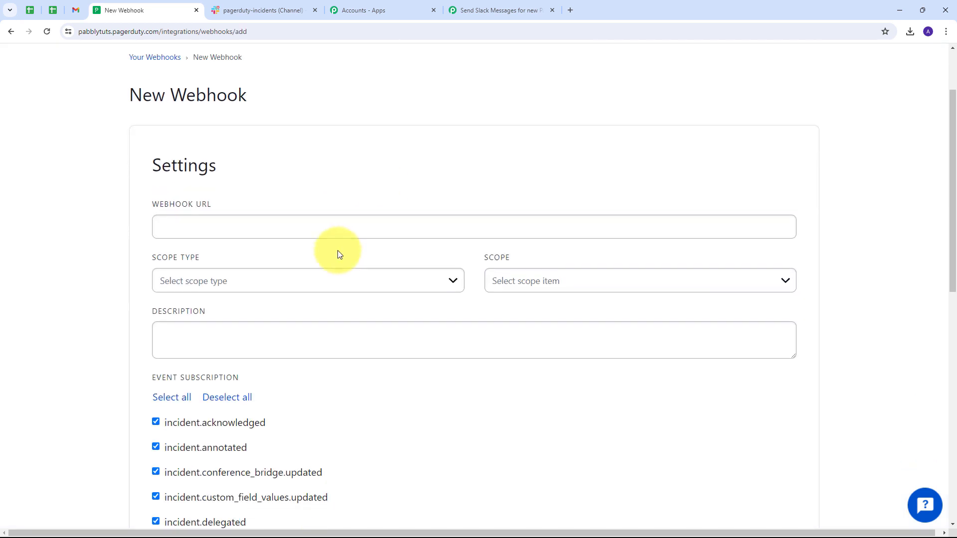
pyautogui.scroll(-4, 339, 255)
pyautogui.scroll(4, 372, 269)
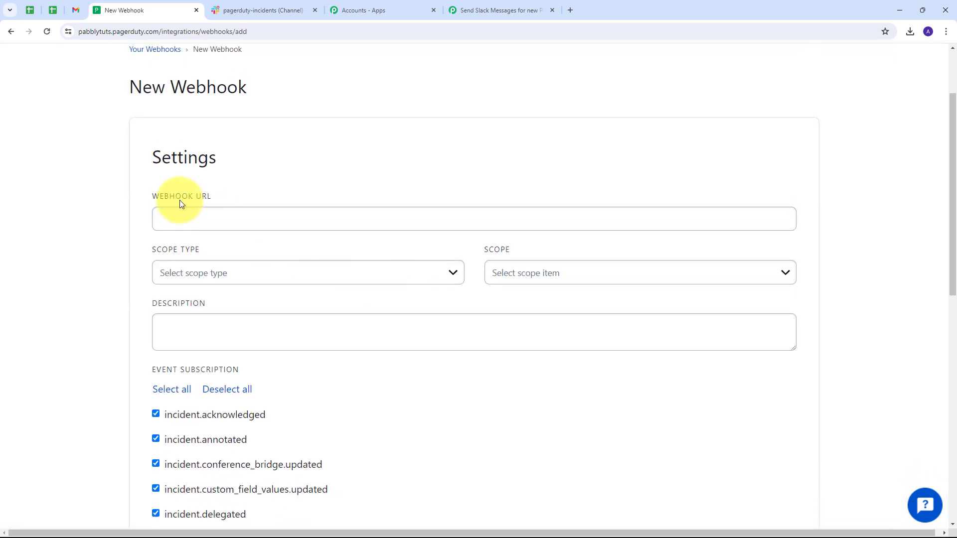
pyautogui.click(204, 219)
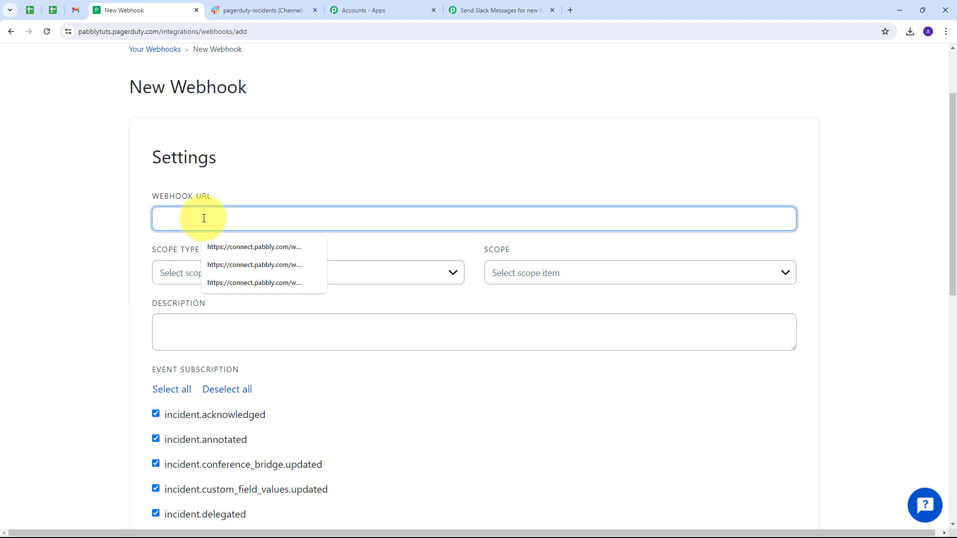
pyautogui.hotkey('ctrl', 'v')
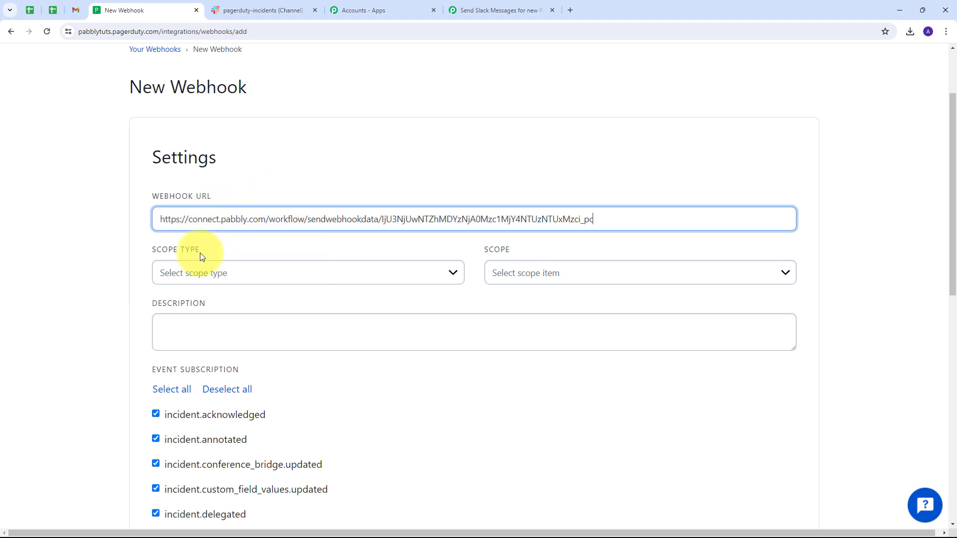
# Set the webhook's scope type to Service and its scope to FirstService
pyautogui.click(384, 273)
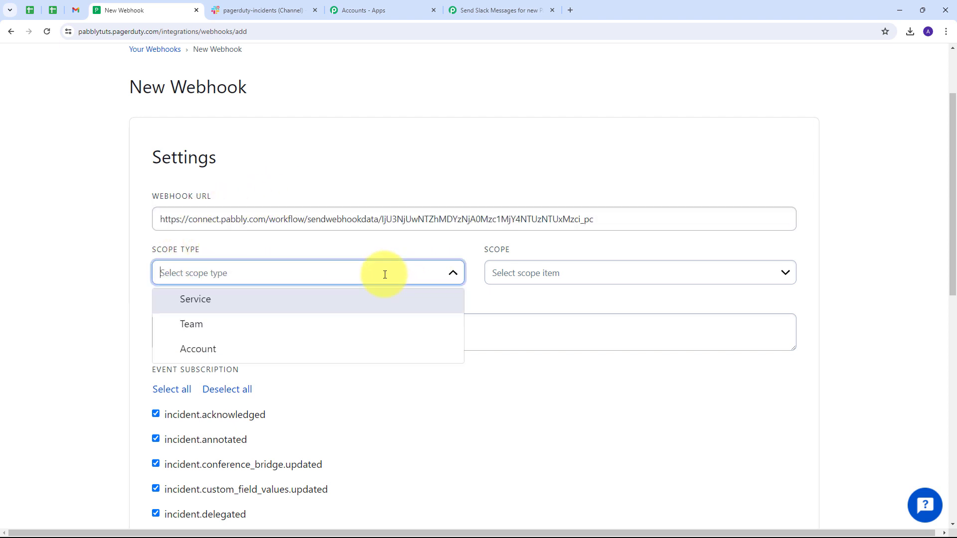
pyautogui.click(201, 302)
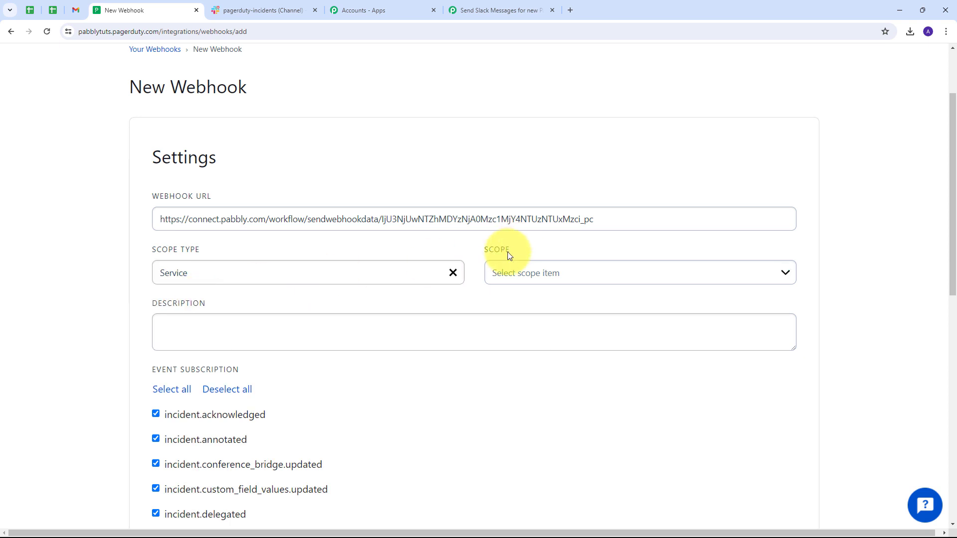
pyautogui.click(623, 275)
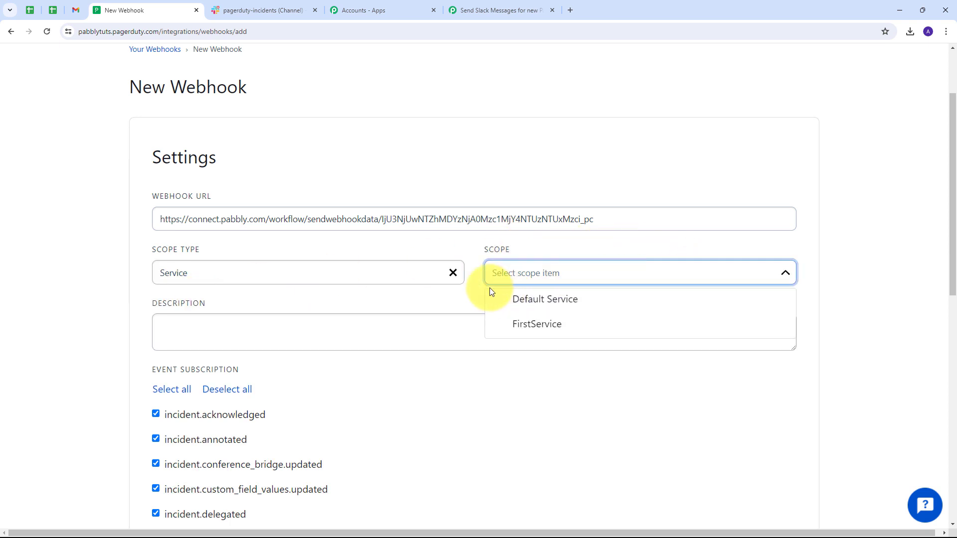
pyautogui.click(538, 327)
# Subscribe the webhook only to the incident.triggered event, add it, and dismiss the signing secret notice
pyautogui.scroll(-1, 284, 305)
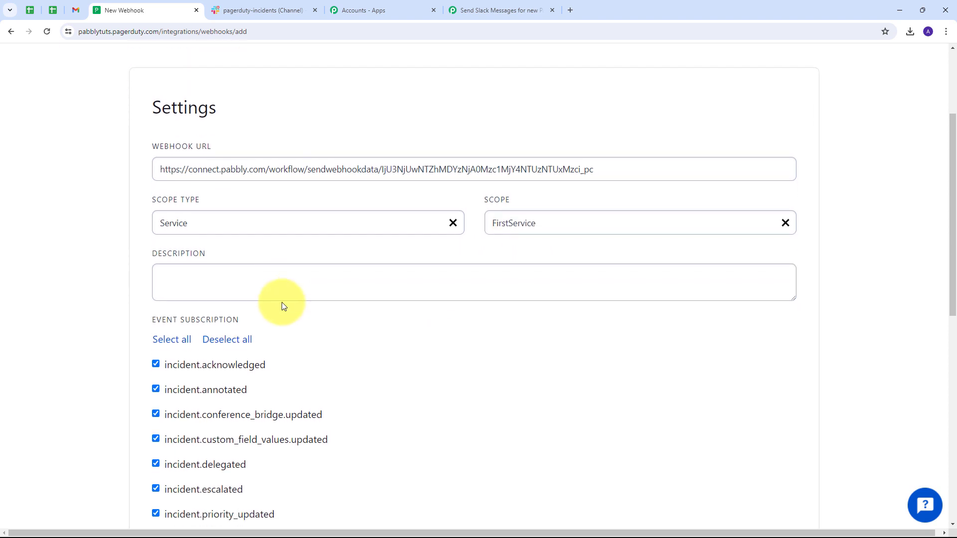
pyautogui.click(223, 344)
pyautogui.scroll(-8, 309, 299)
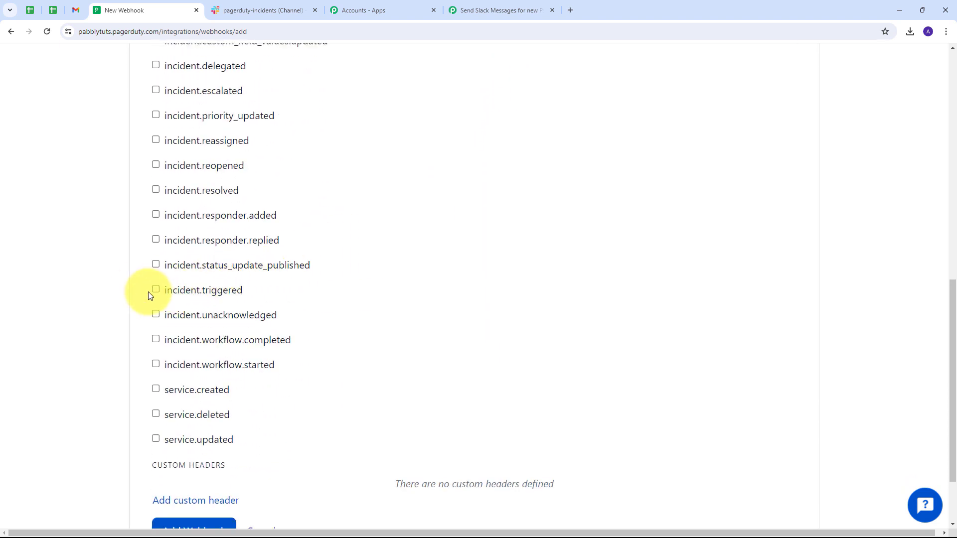
pyautogui.click(154, 290)
pyautogui.scroll(-2, 381, 252)
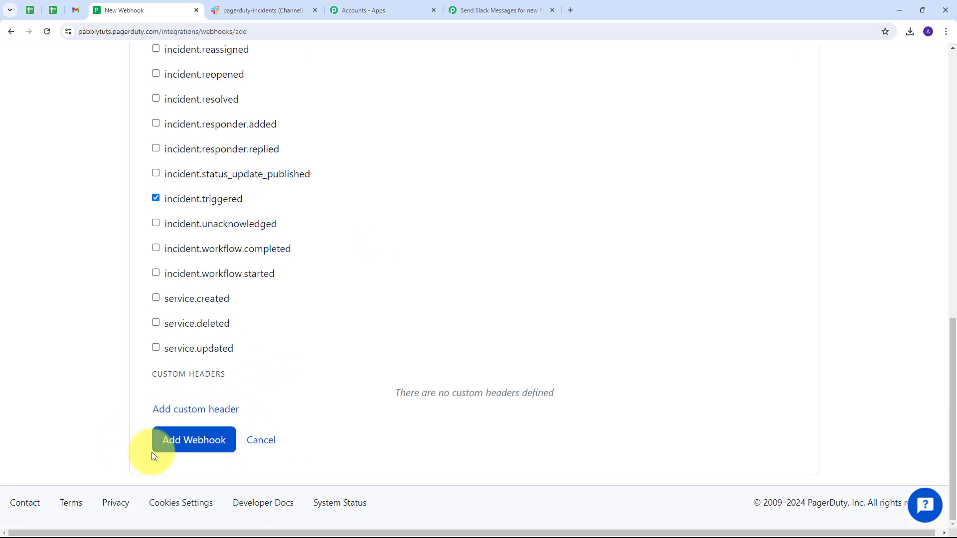
pyautogui.click(203, 446)
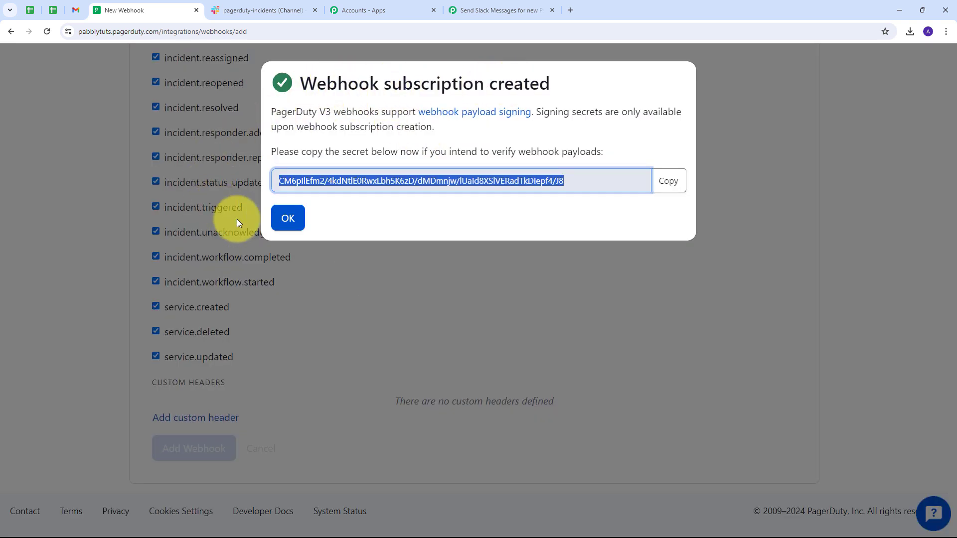
pyautogui.click(286, 218)
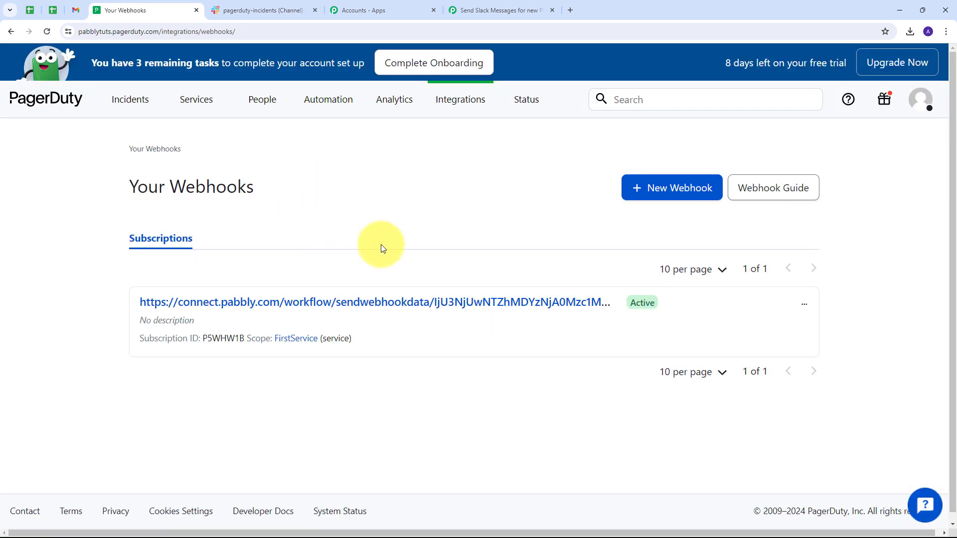
# Switch to the Pabbly Connect workflow and check the PagerDuty trigger's webhook response status
pyautogui.click(501, 10)
pyautogui.scroll(-3, 421, 249)
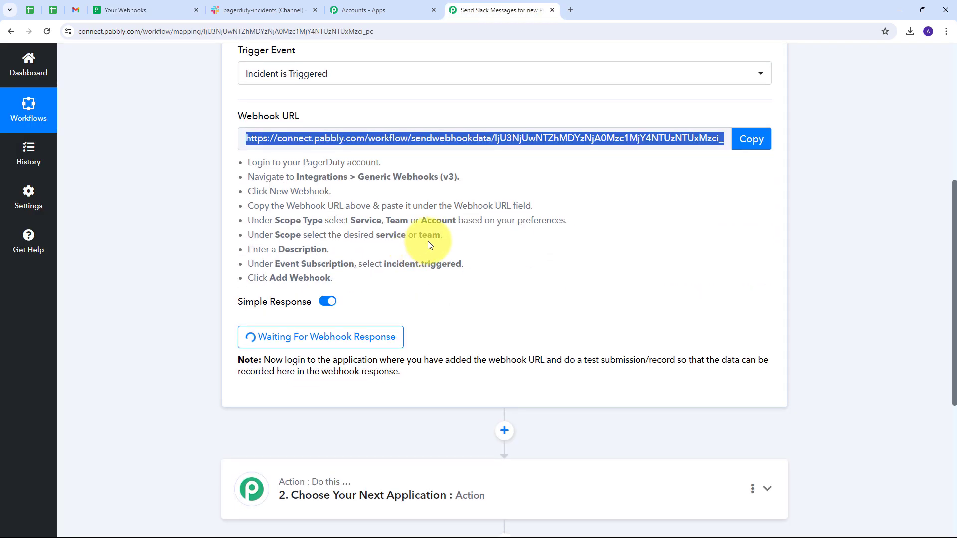
pyautogui.scroll(-1, 473, 232)
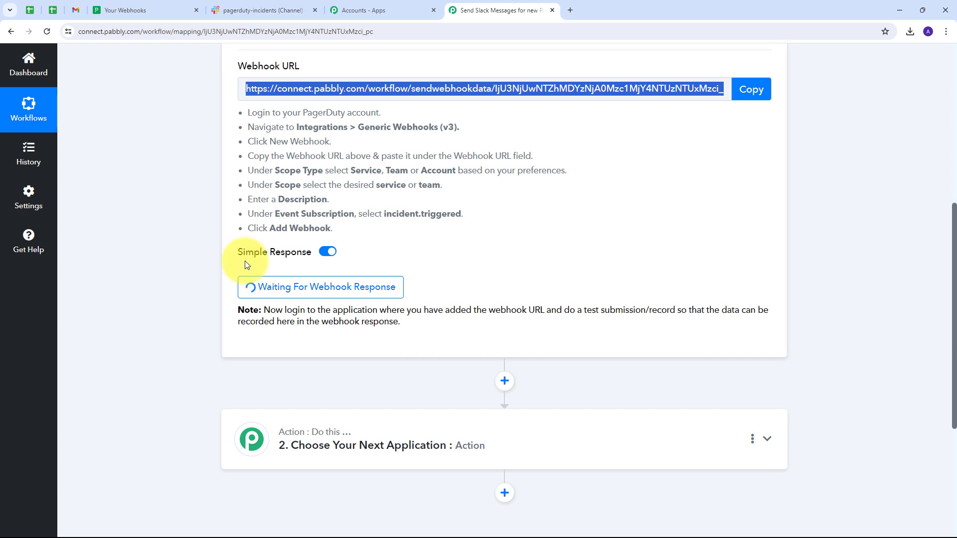
# Switch to PagerDuty and start a new incident with FirstService as the impacted service
pyautogui.click(142, 12)
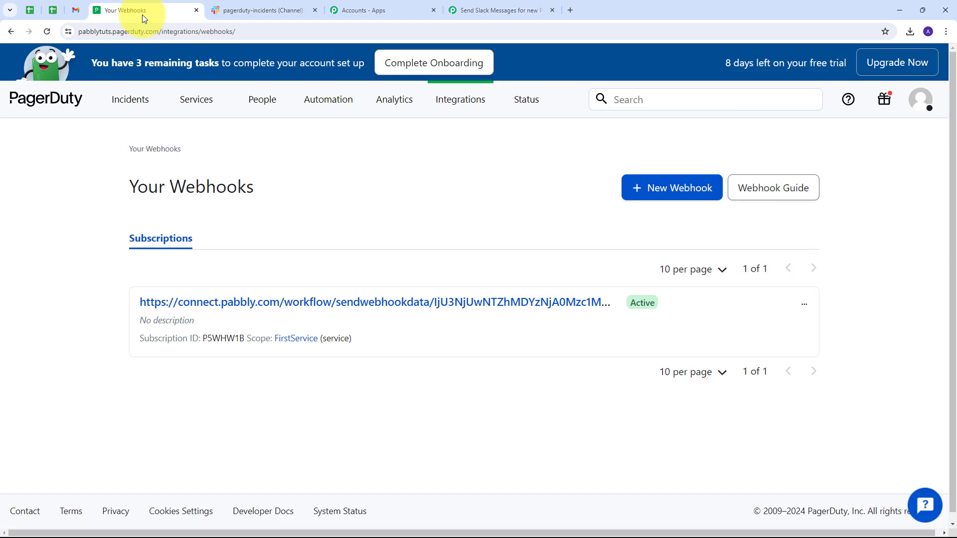
pyautogui.click(124, 105)
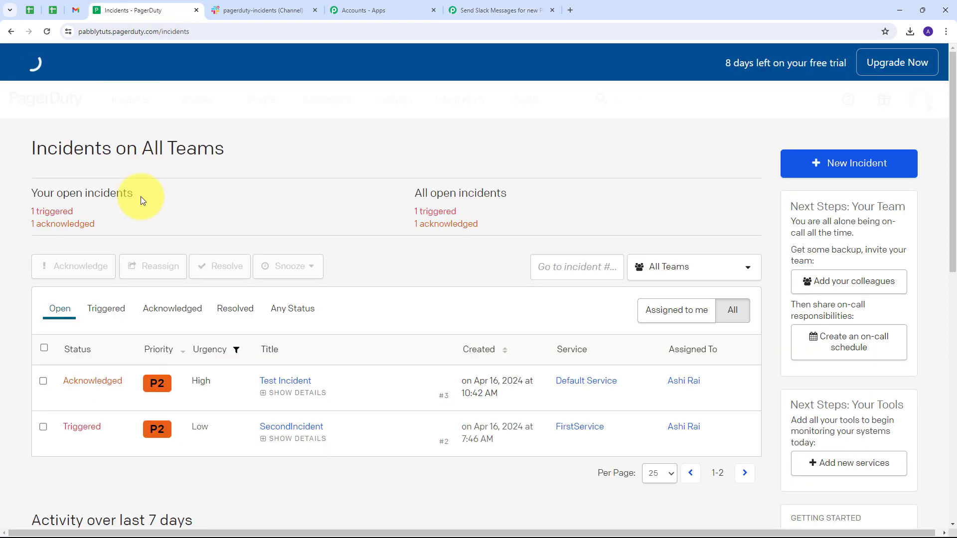
pyautogui.click(847, 172)
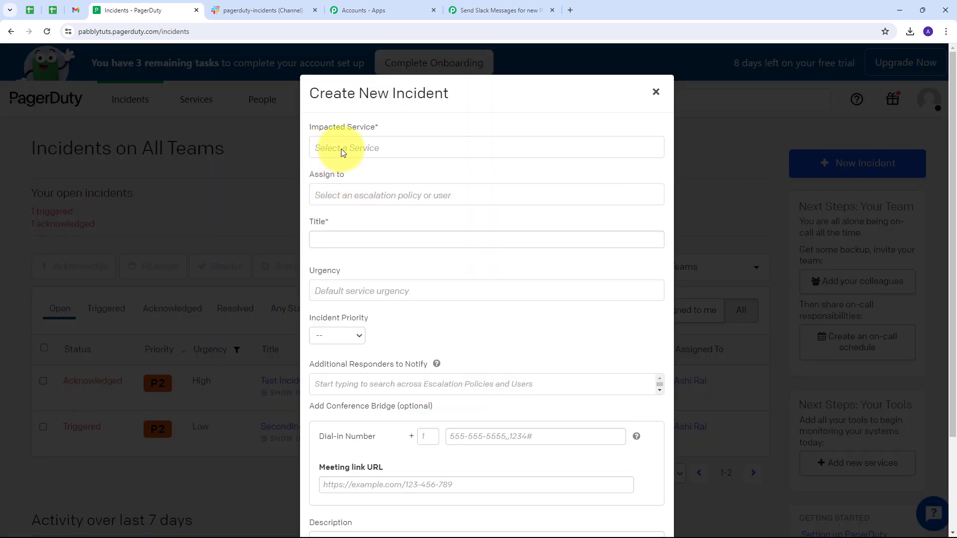
pyautogui.click(377, 148)
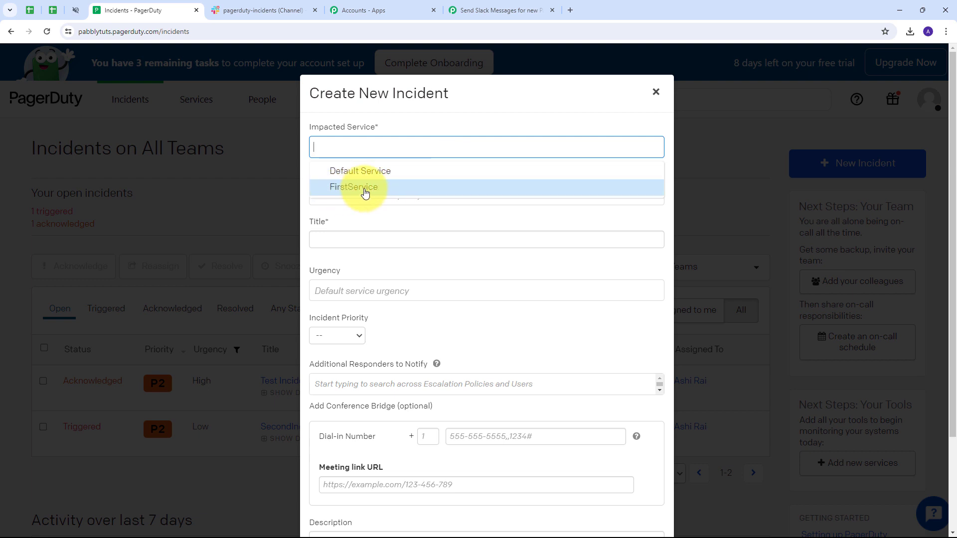
pyautogui.click(365, 192)
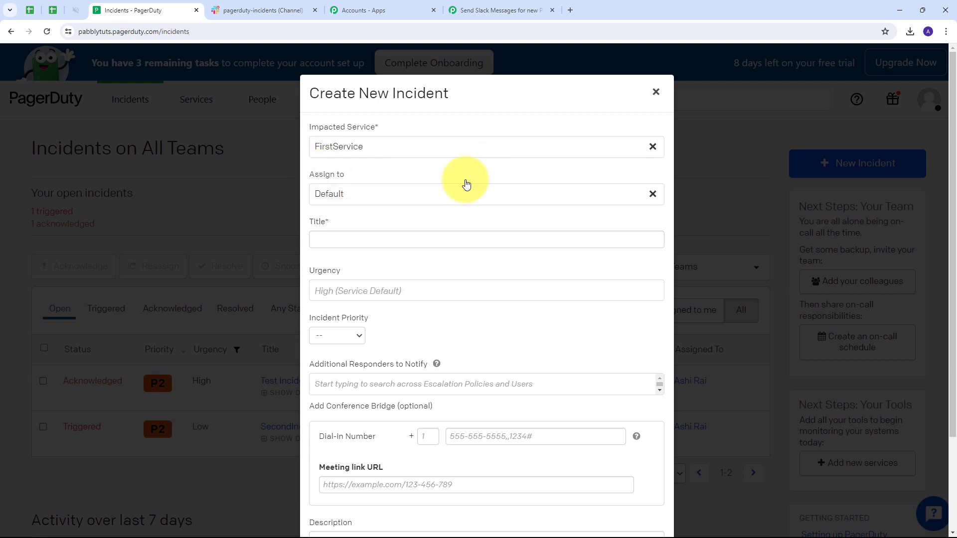
# Assign the new incident to the user Test and title it "Webpage Issue"
pyautogui.click(374, 194)
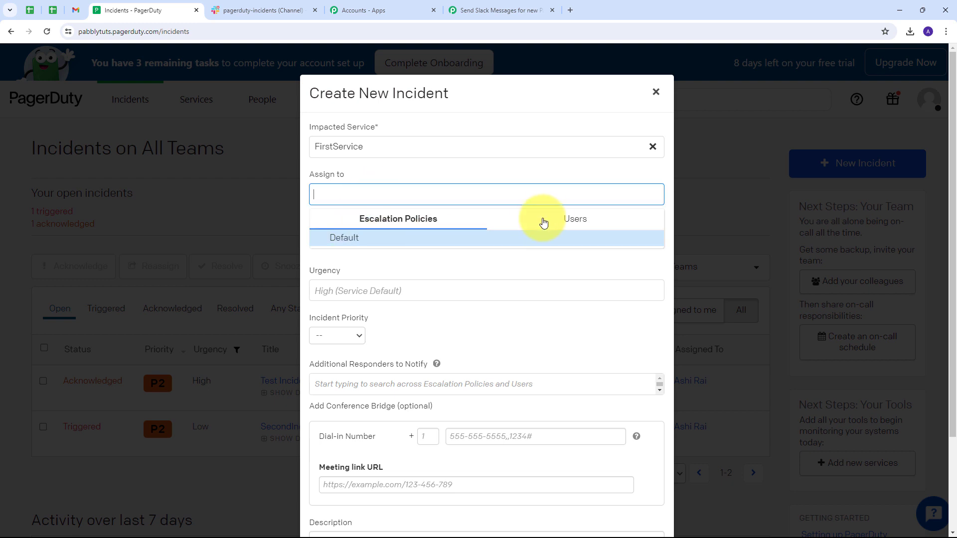
pyautogui.click(555, 222)
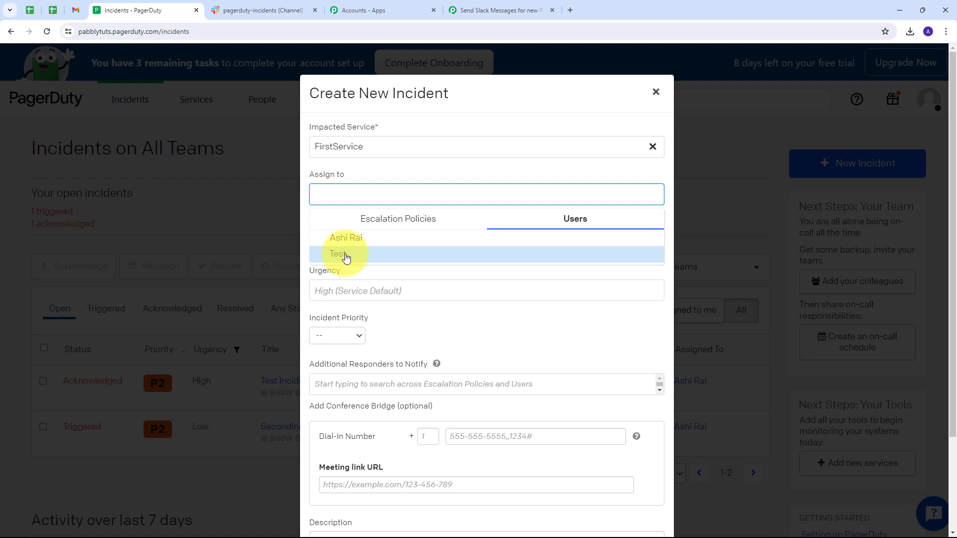
pyautogui.click(346, 256)
pyautogui.scroll(-1, 331, 188)
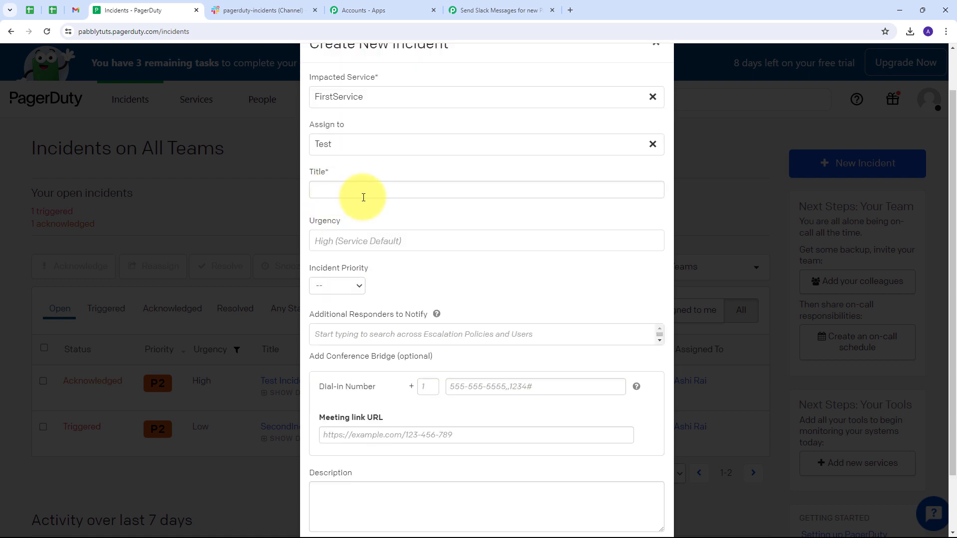
pyautogui.scroll(1, 349, 219)
pyautogui.click(341, 244)
pyautogui.write('Webpage Issue')
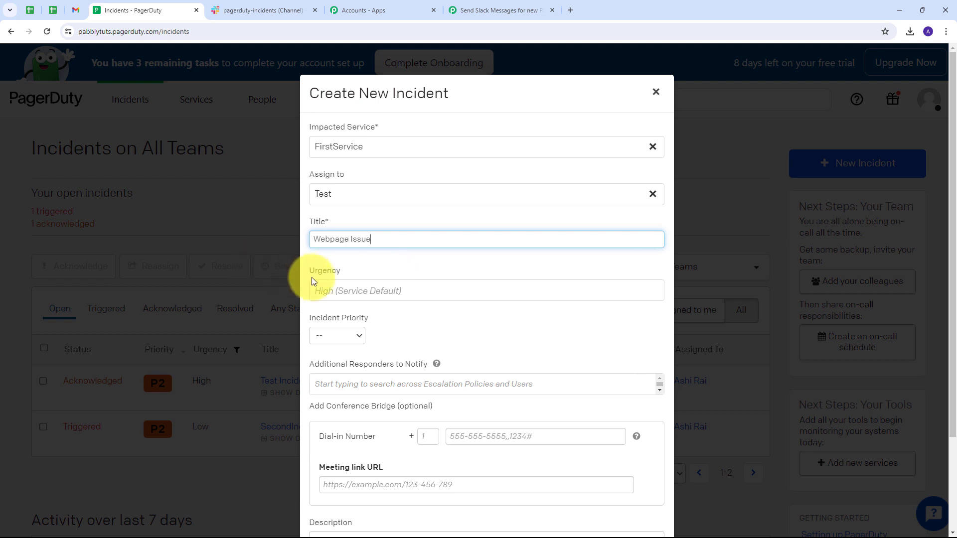
# Set the incident's urgency to High and its priority to P2
pyautogui.click(410, 291)
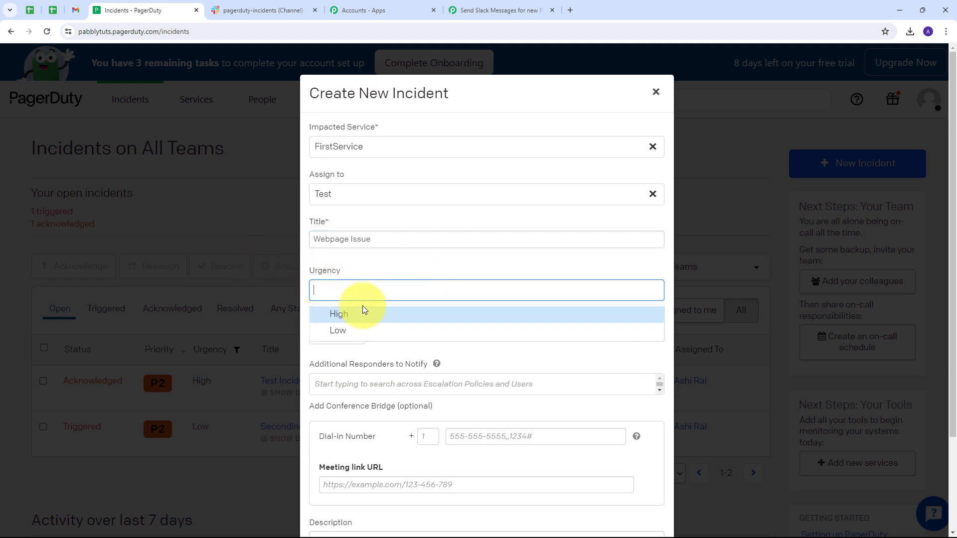
pyautogui.click(347, 315)
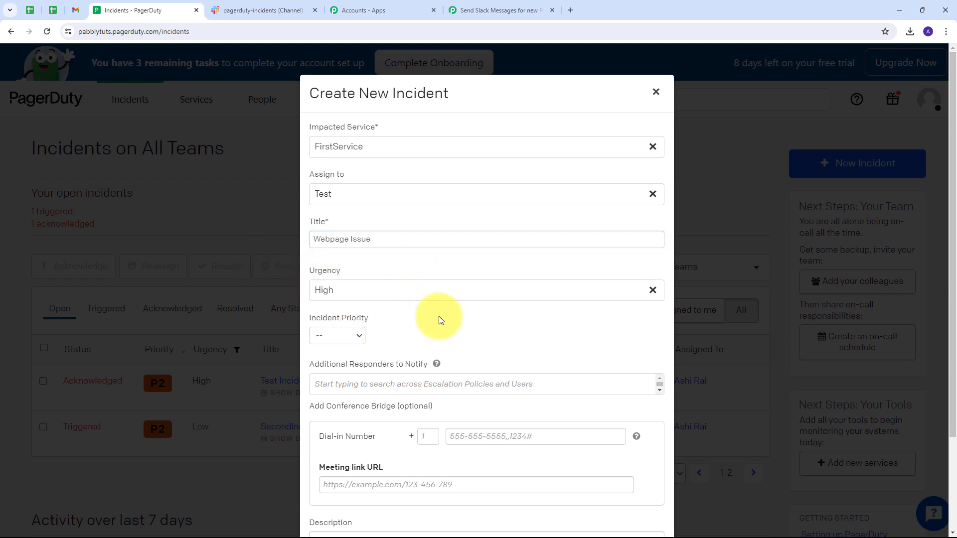
pyautogui.scroll(-1, 438, 320)
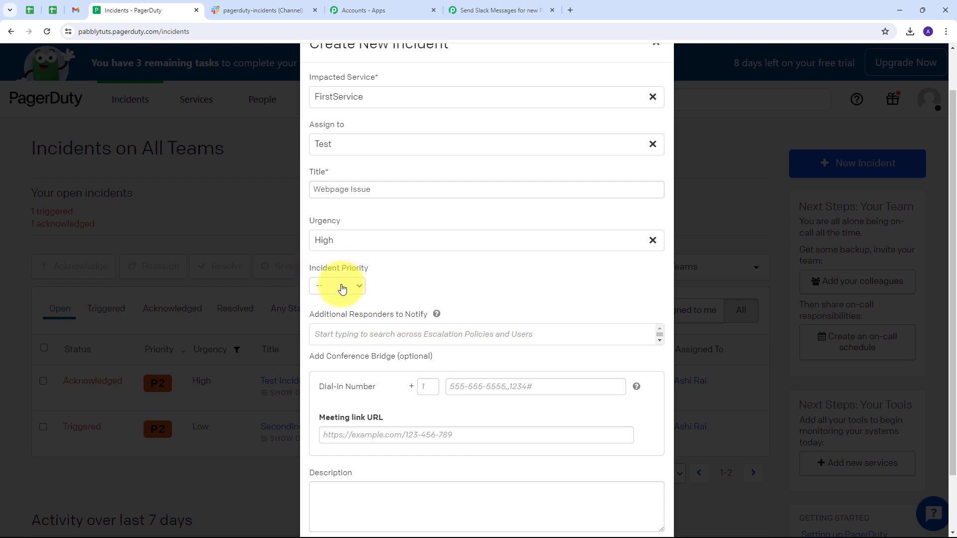
pyautogui.click(353, 289)
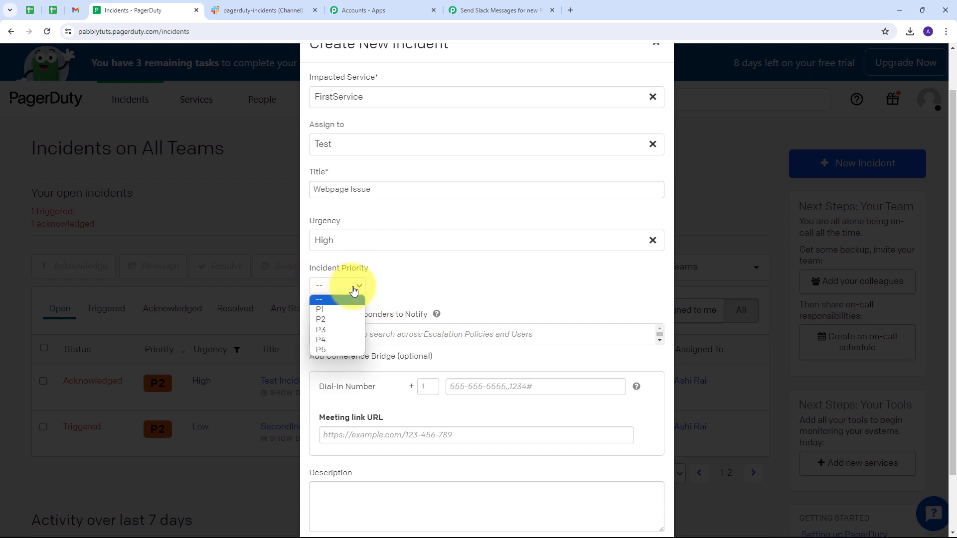
pyautogui.click(334, 319)
# Enter the description "We are facing a issue in opening webpage" and create the incident
pyautogui.scroll(-2, 433, 289)
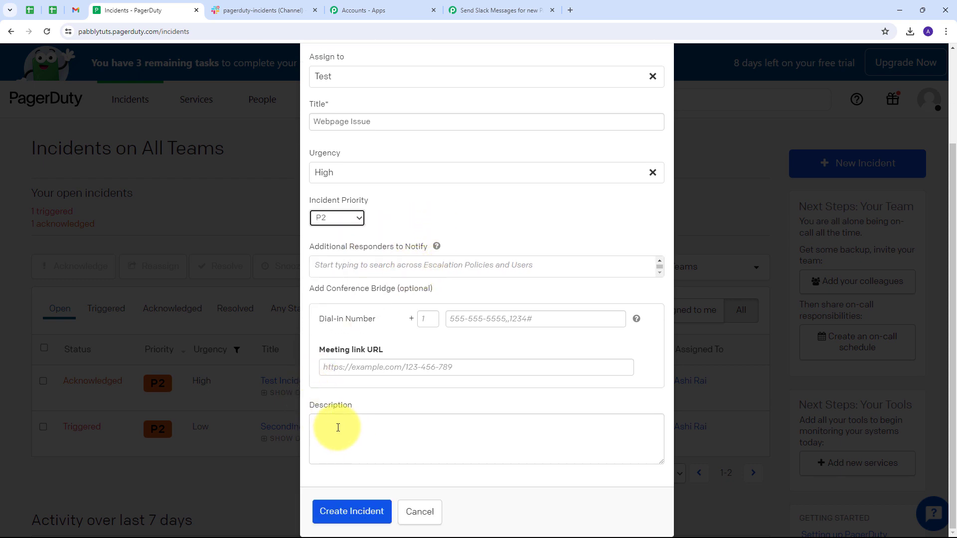
pyautogui.click(324, 434)
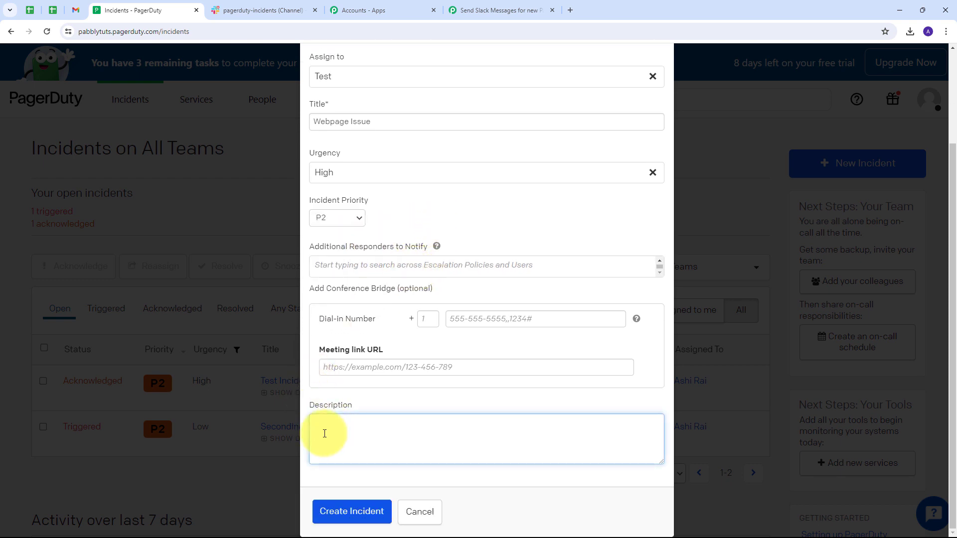
pyautogui.write('We are facing a issue in opening webpage')
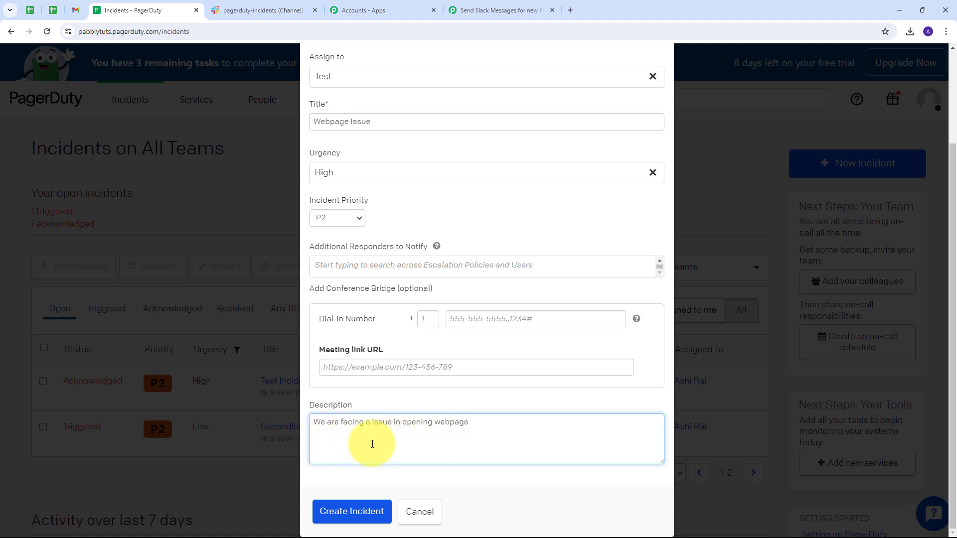
pyautogui.click(353, 513)
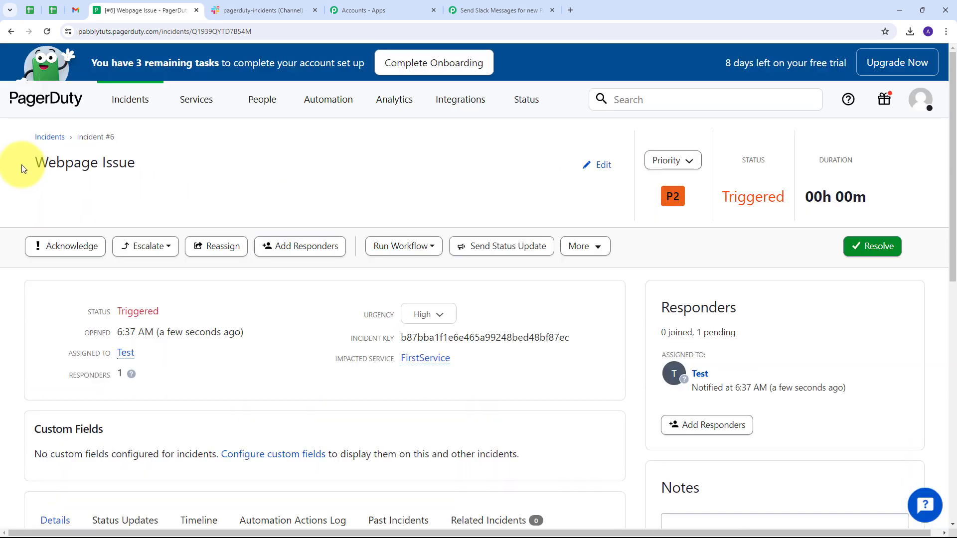
# Review the created incident's status, assignment, urgency, title and description on its page
pyautogui.scroll(-6, 264, 219)
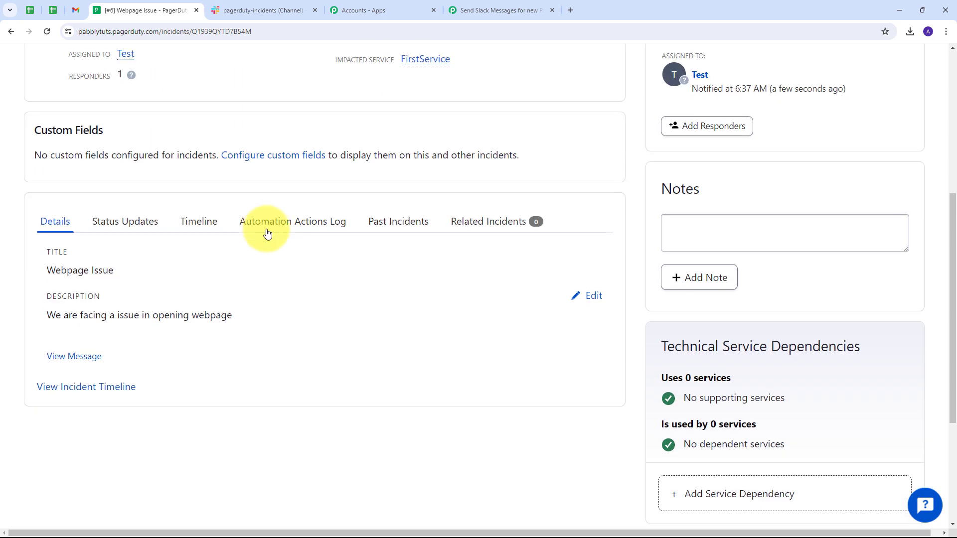
pyautogui.scroll(6, 269, 234)
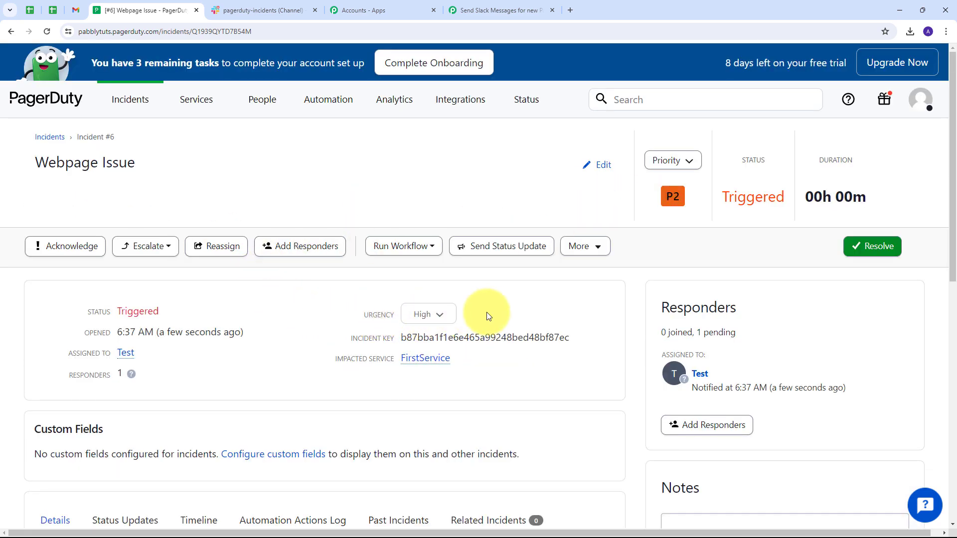
pyautogui.scroll(-4, 493, 311)
pyautogui.scroll(-4, 494, 312)
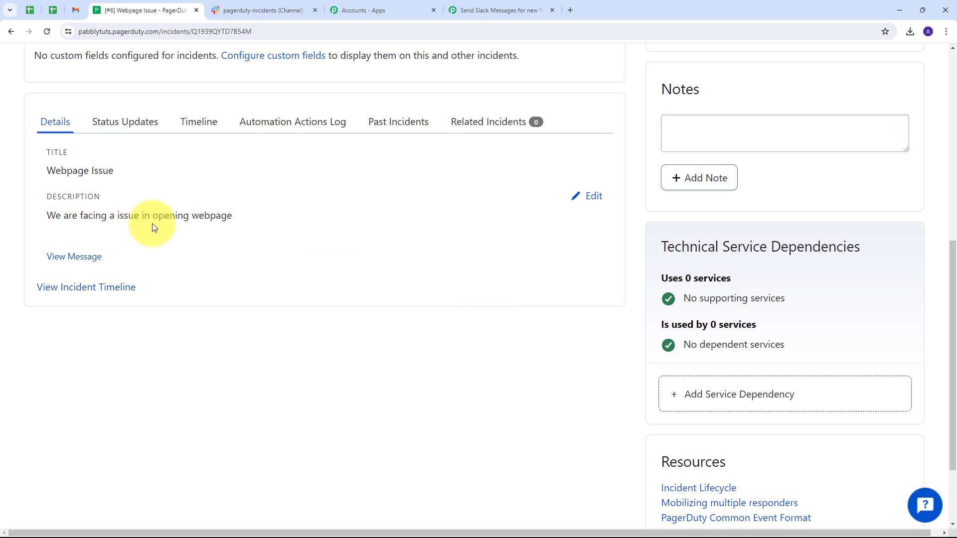
pyautogui.scroll(8, 241, 228)
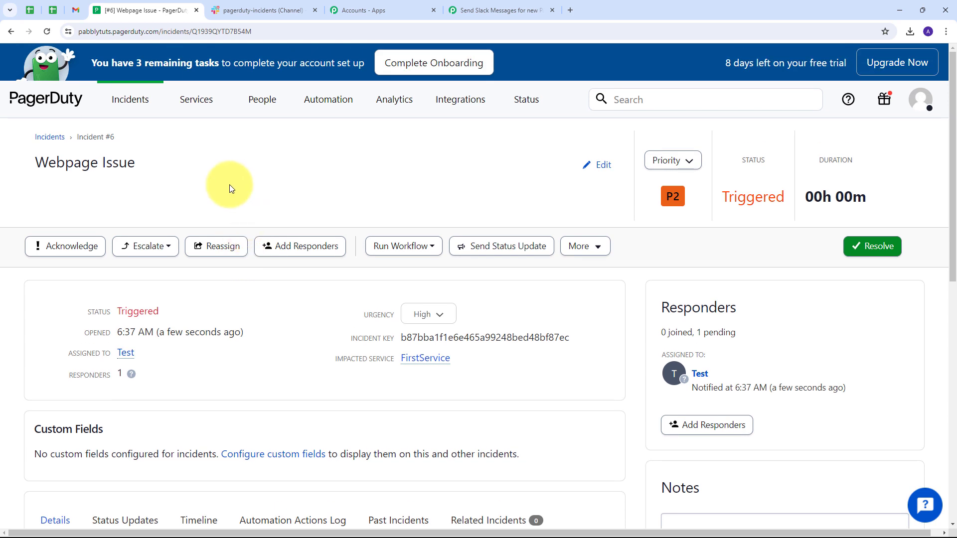
# Switch to the Pabbly Connect workflow and examine the captured webhook response's resource type, title, urgency, data type and status
pyautogui.click(498, 6)
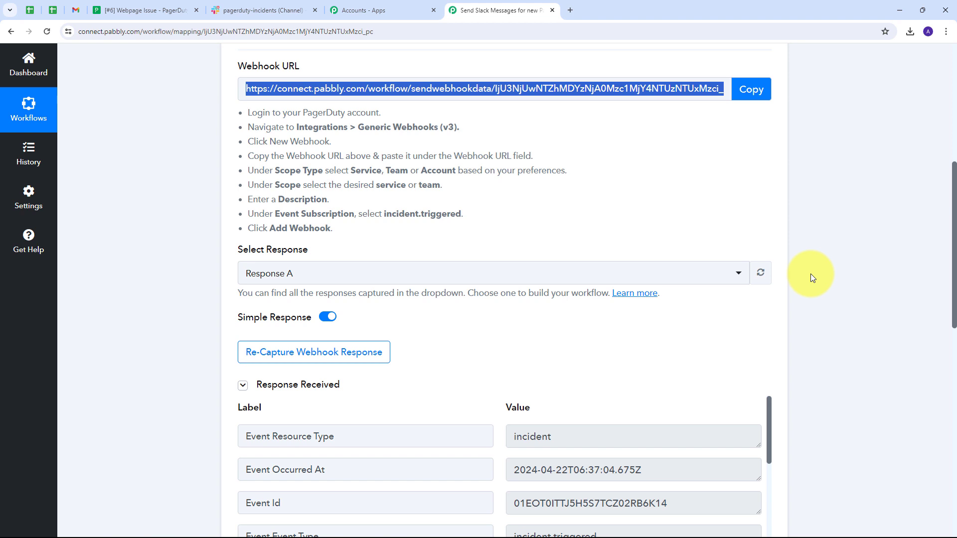
pyautogui.scroll(-5, 810, 273)
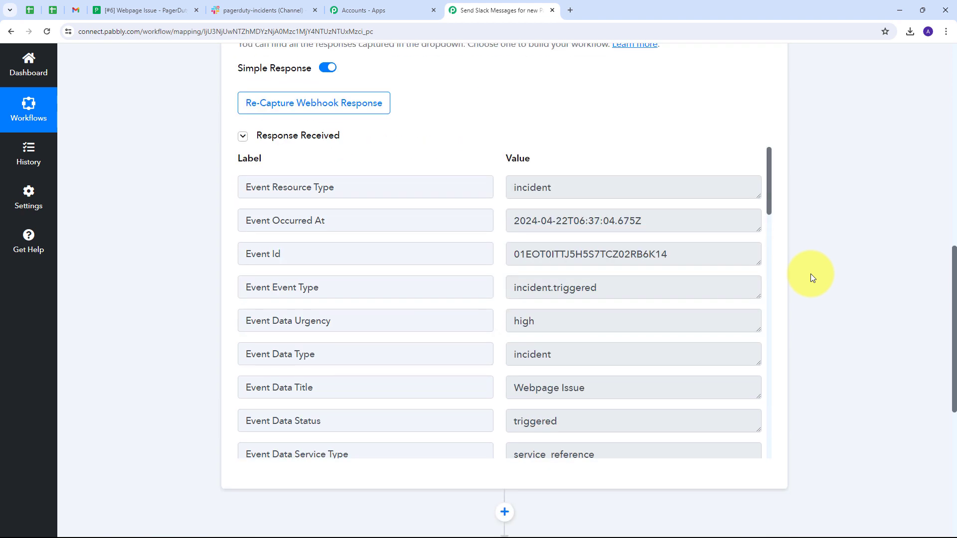
pyautogui.moveTo(584, 190); pyautogui.dragTo(387, 202)
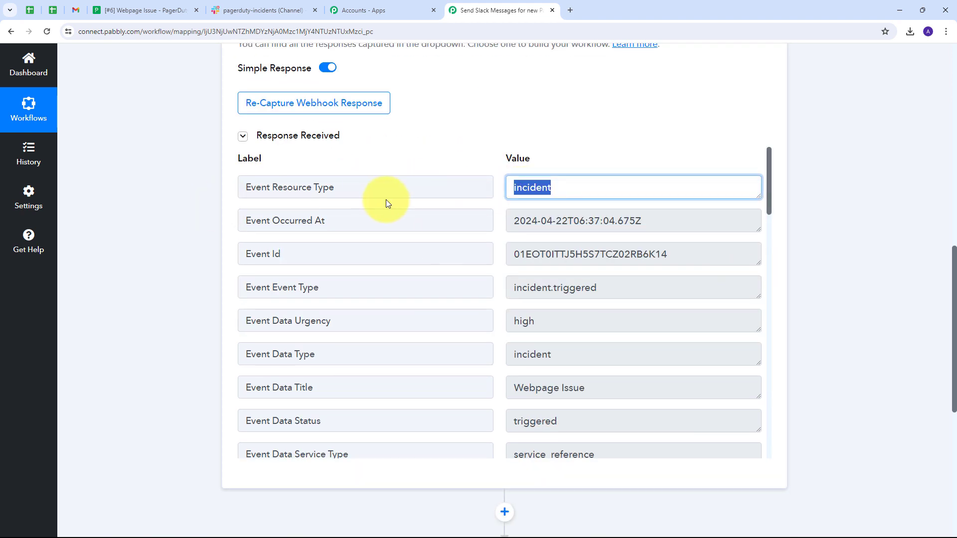
pyautogui.scroll(-1, 319, 230)
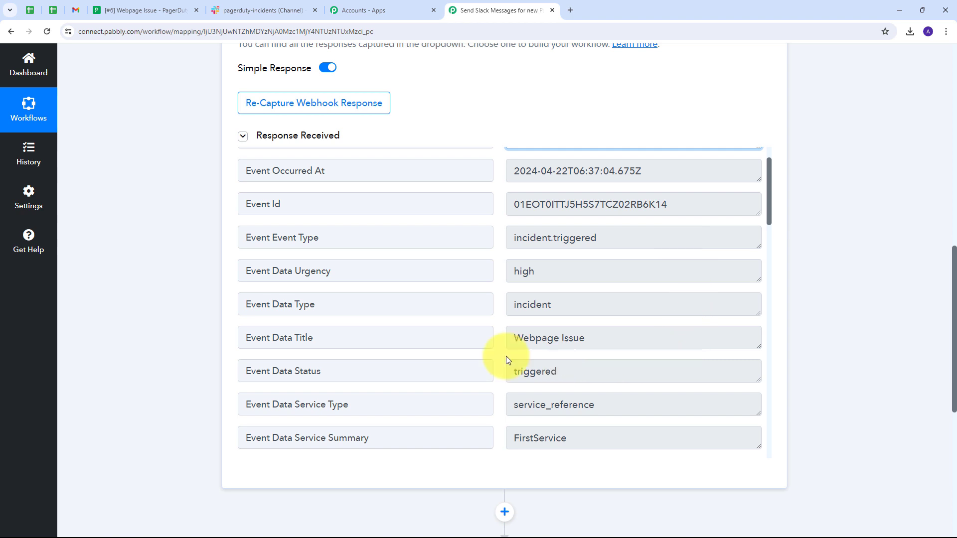
pyautogui.click(335, 336)
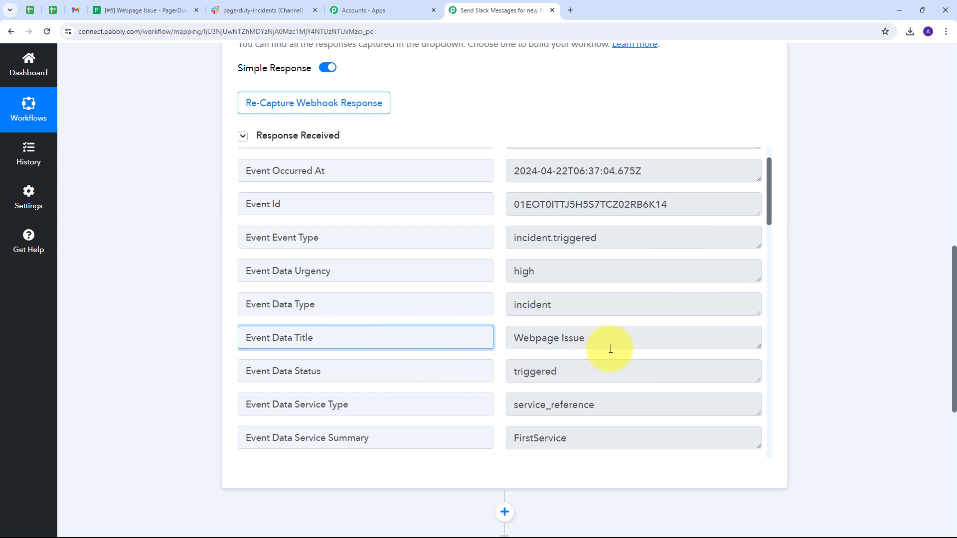
pyautogui.click(554, 337)
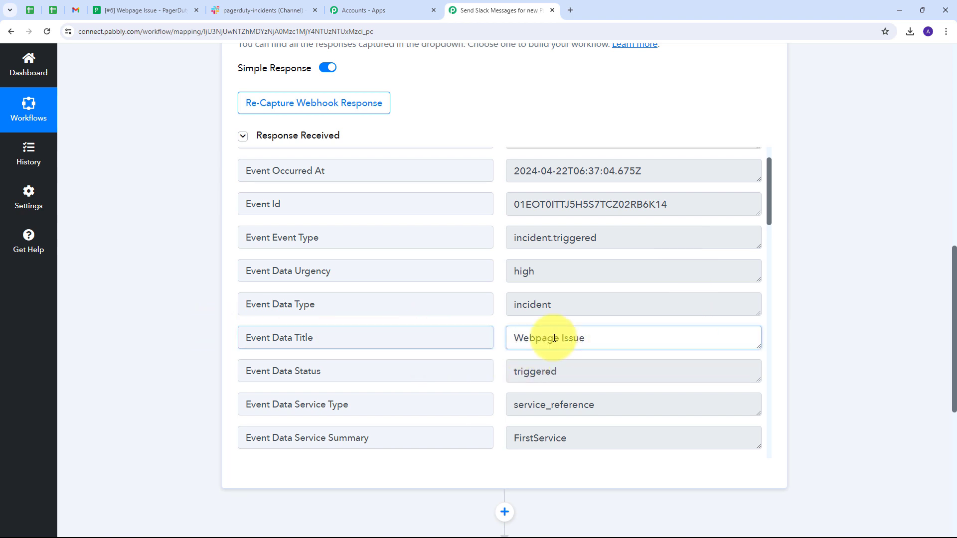
pyautogui.click(591, 271)
pyautogui.click(532, 305)
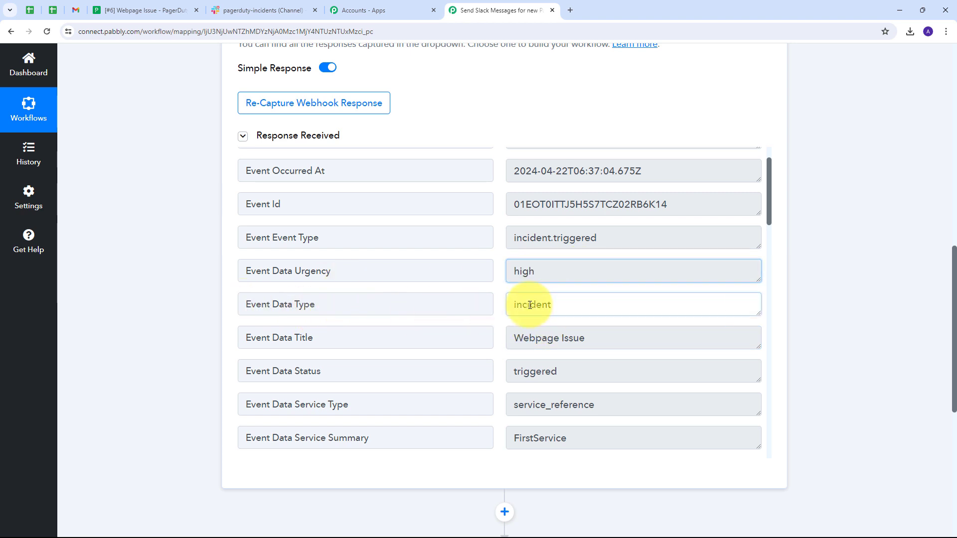
pyautogui.scroll(-1, 289, 355)
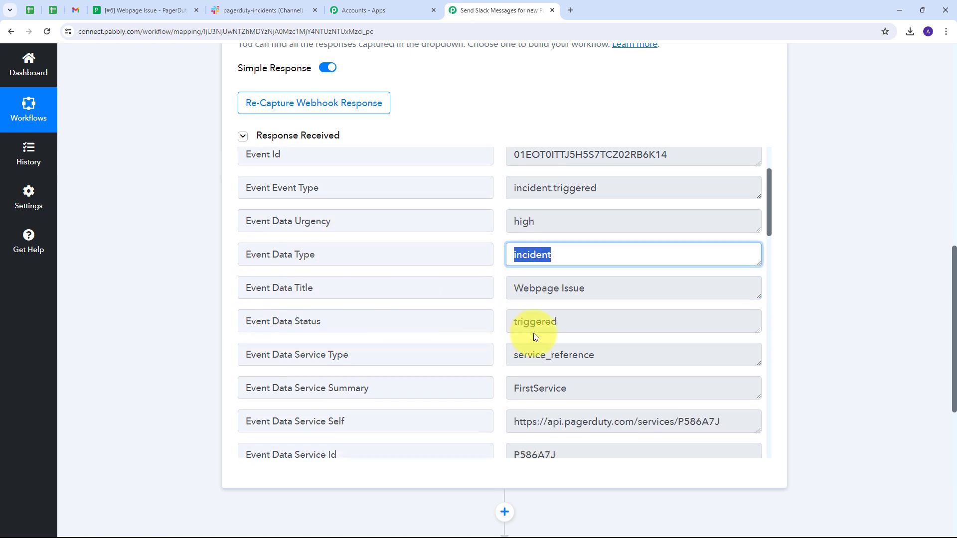
pyautogui.click(555, 324)
# Check the service ID, priority summary, assignee and agent fields in the rest of the captured PagerDuty response
pyautogui.scroll(-4, 509, 267)
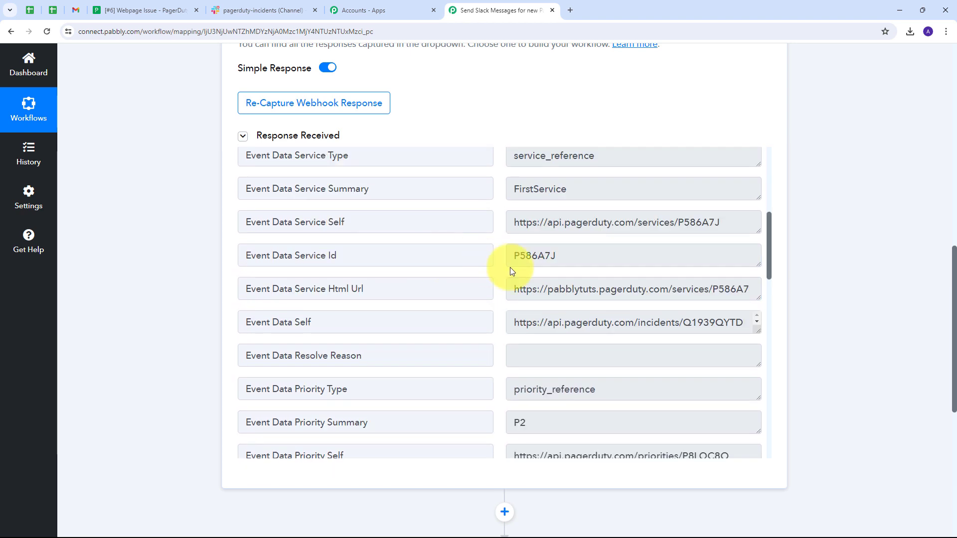
pyautogui.click(583, 255)
pyautogui.scroll(-2, 570, 309)
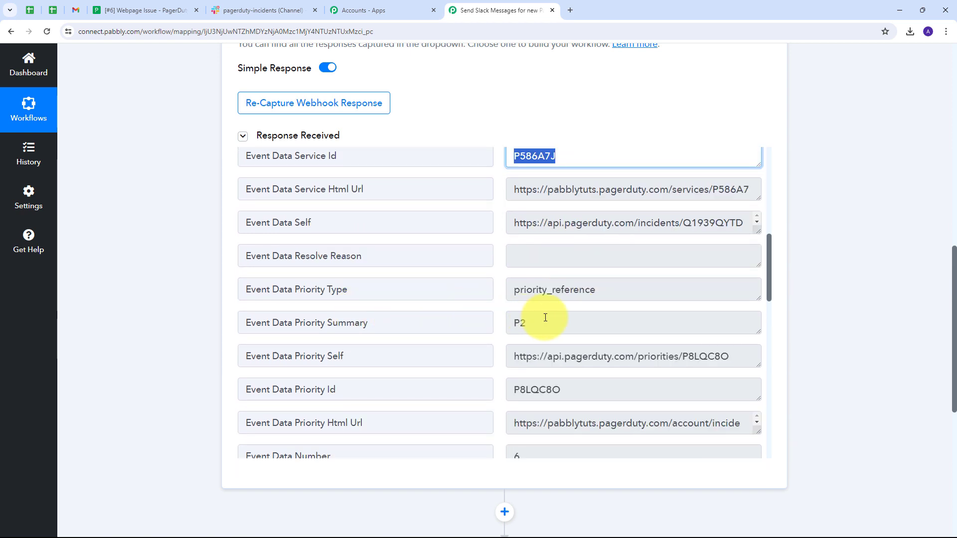
pyautogui.click(553, 324)
pyautogui.scroll(-5, 613, 279)
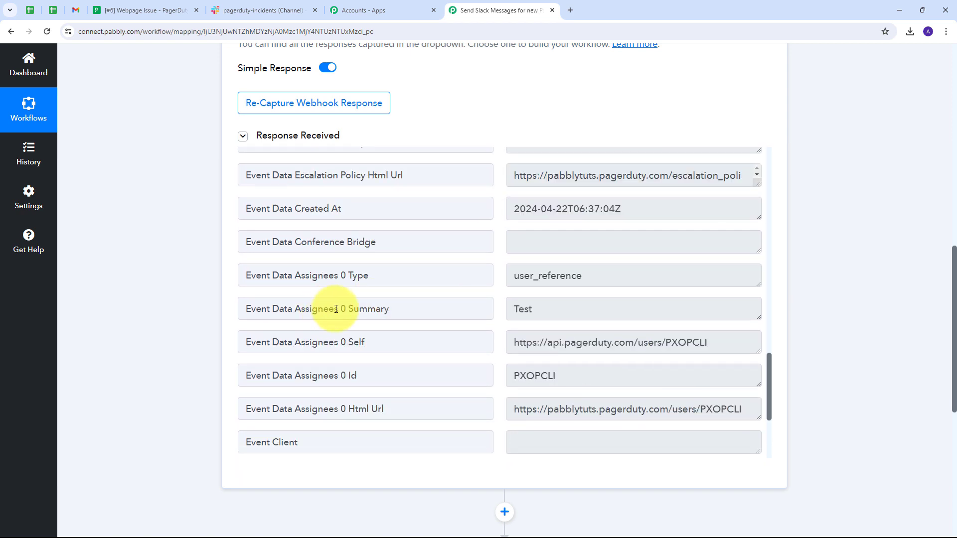
pyautogui.click(570, 308)
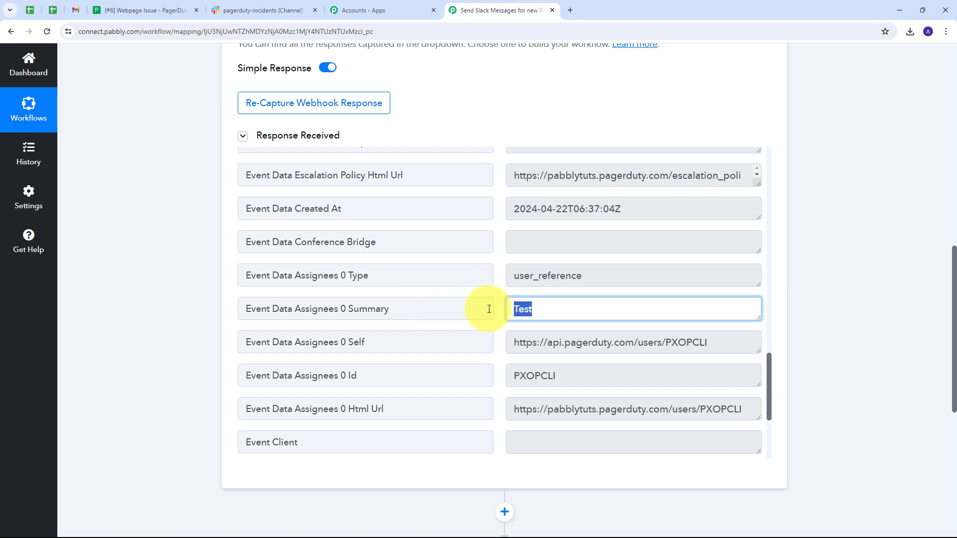
pyautogui.click(563, 309)
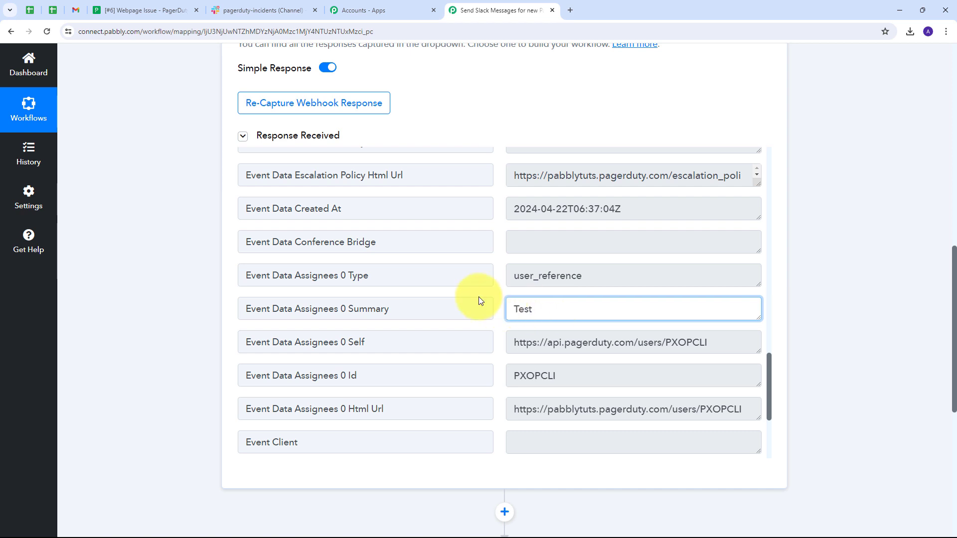
pyautogui.scroll(-4, 503, 321)
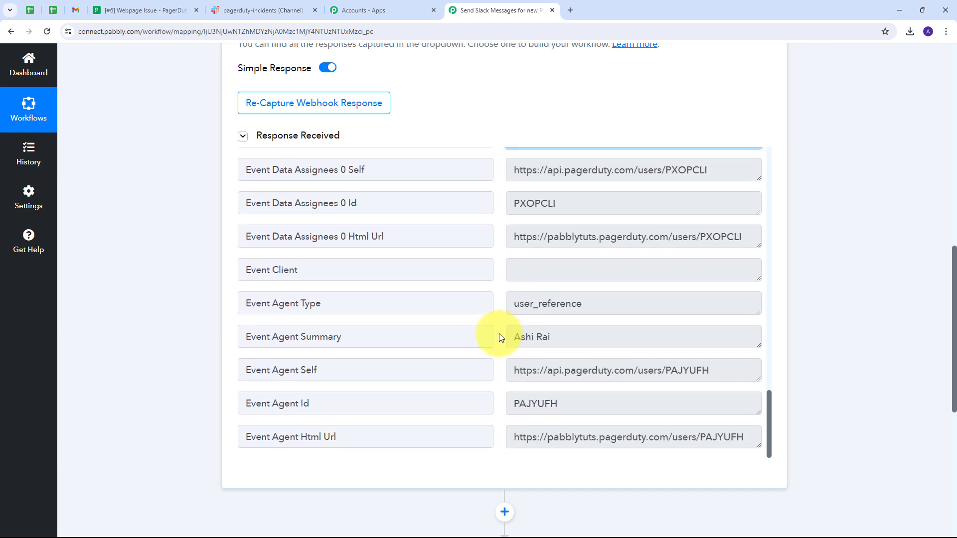
pyautogui.scroll(2, 501, 337)
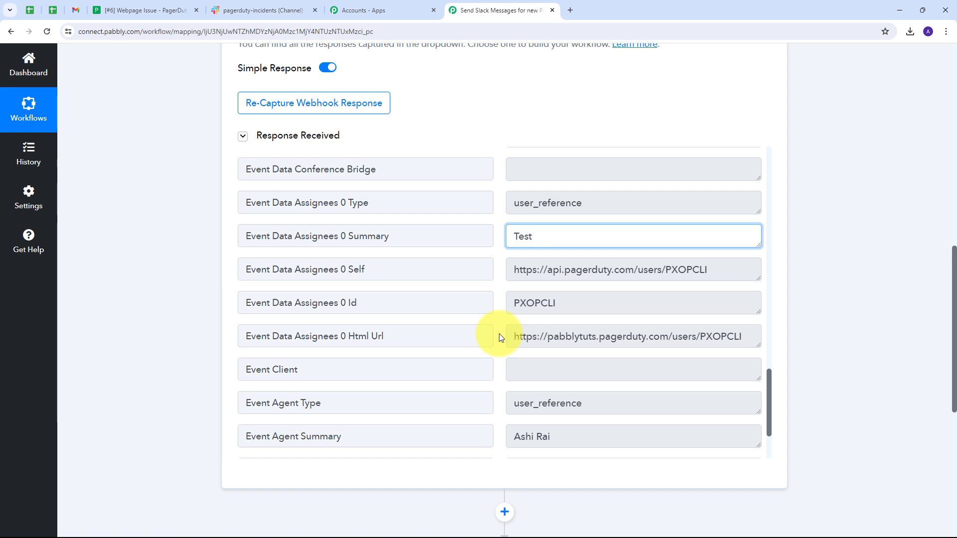
# Set the workflow's second step to the Slack app with the action event Send Channel Message
pyautogui.scroll(-5, 806, 300)
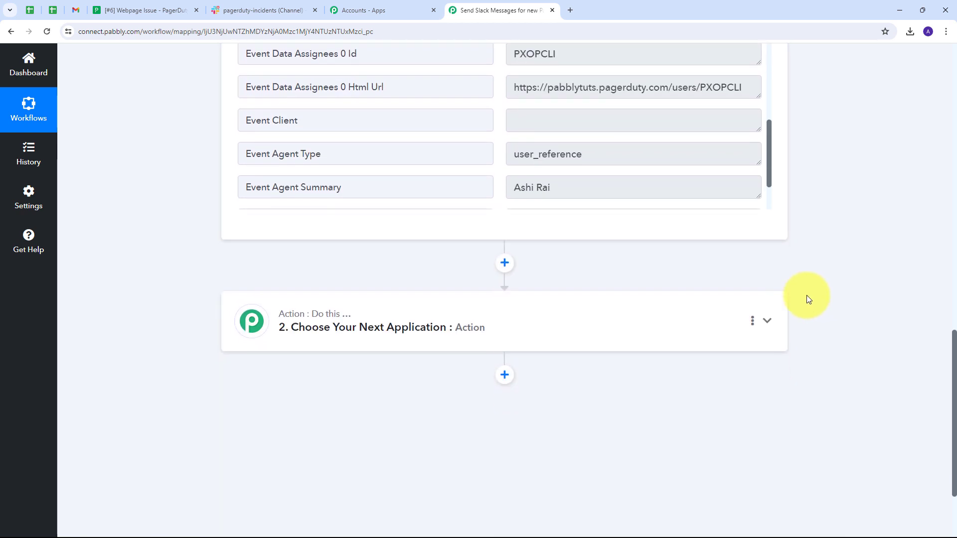
pyautogui.click(642, 320)
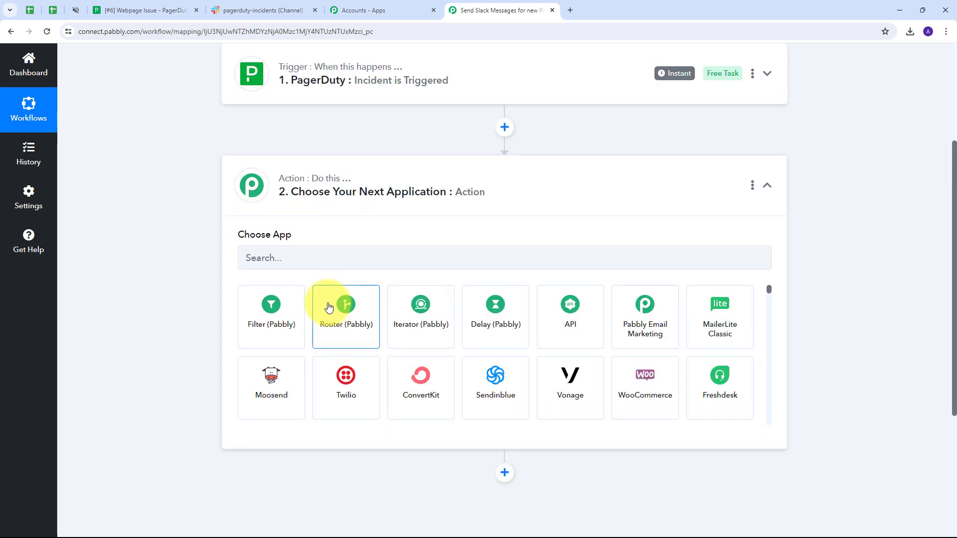
pyautogui.click(334, 252)
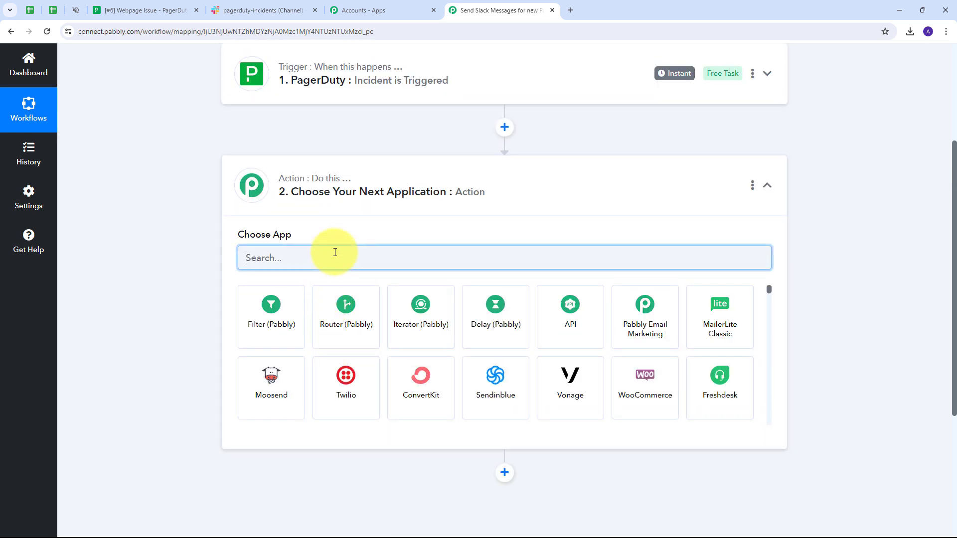
pyautogui.write('Slack')
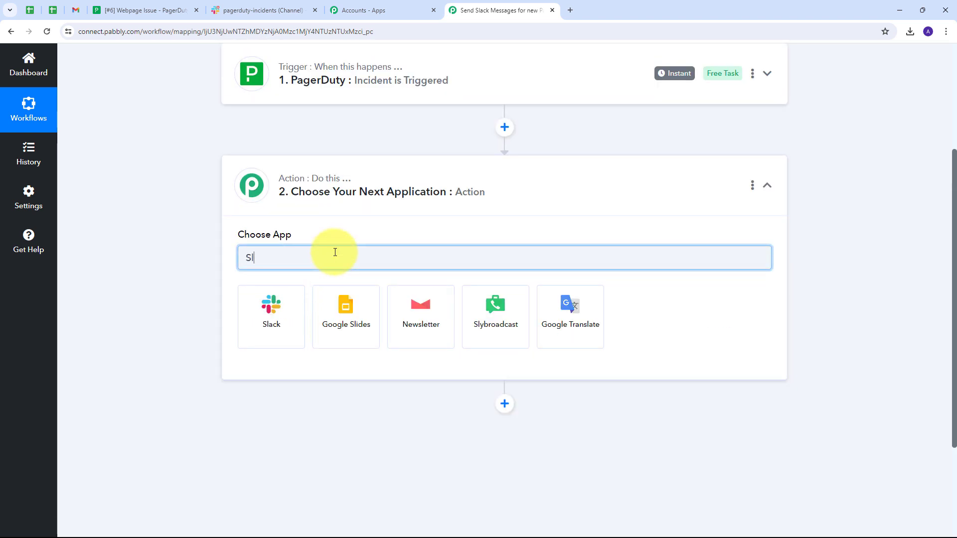
pyautogui.click(283, 316)
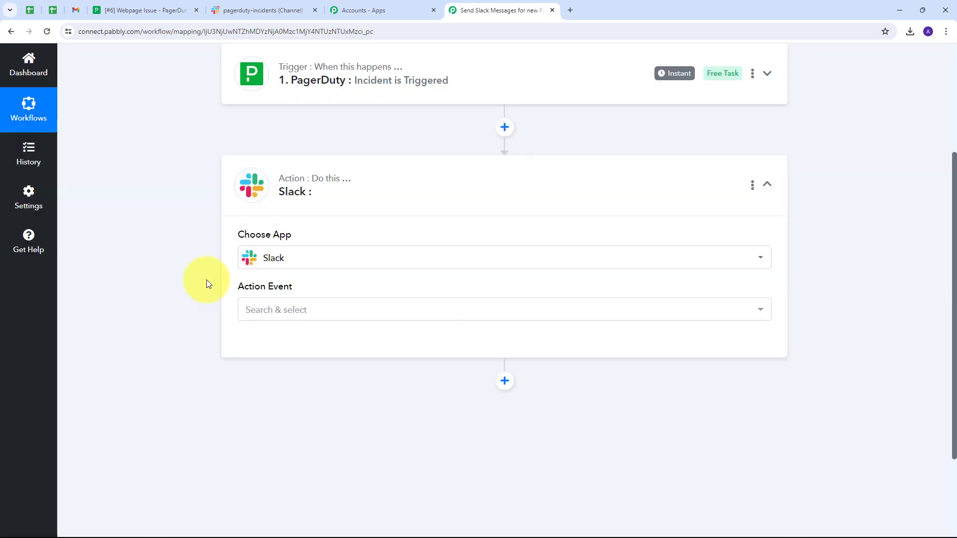
pyautogui.click(412, 309)
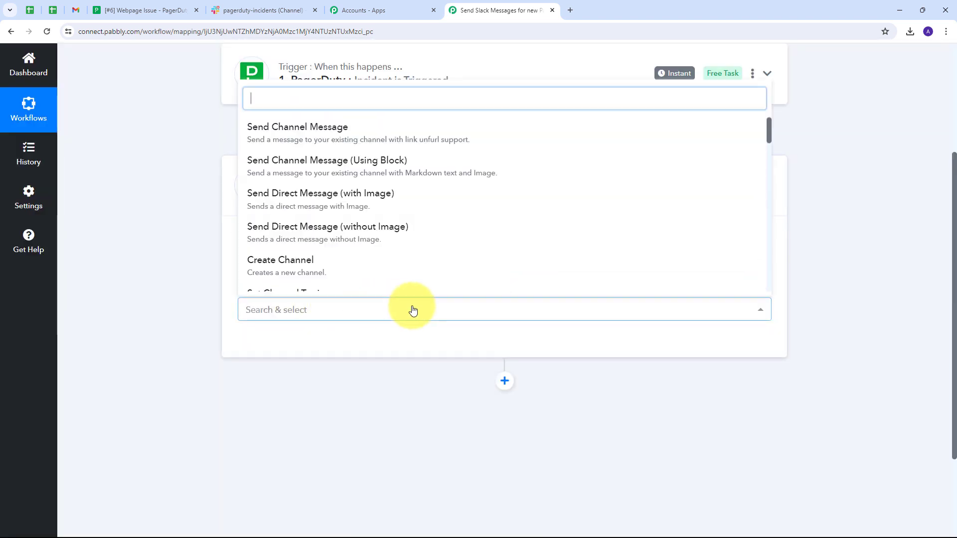
pyautogui.click(331, 141)
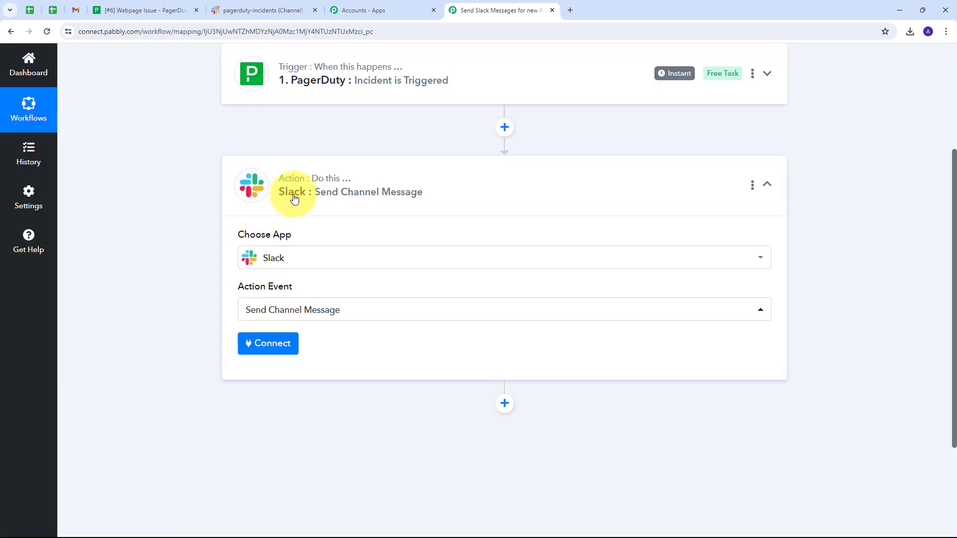
# Add a new Slack connection with token type "user" and allow Pabbly Connect access to the Slack workspace
pyautogui.click(267, 349)
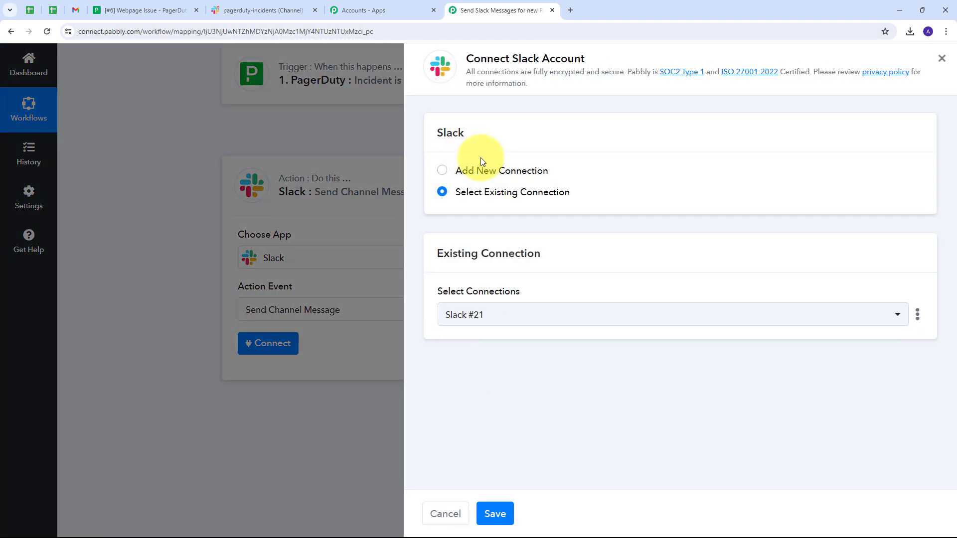
pyautogui.click(484, 169)
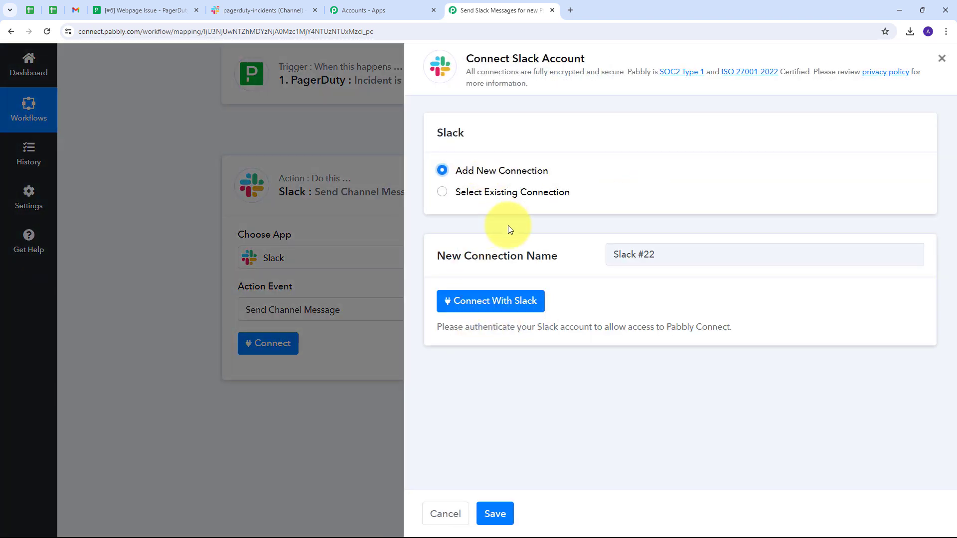
pyautogui.click(481, 300)
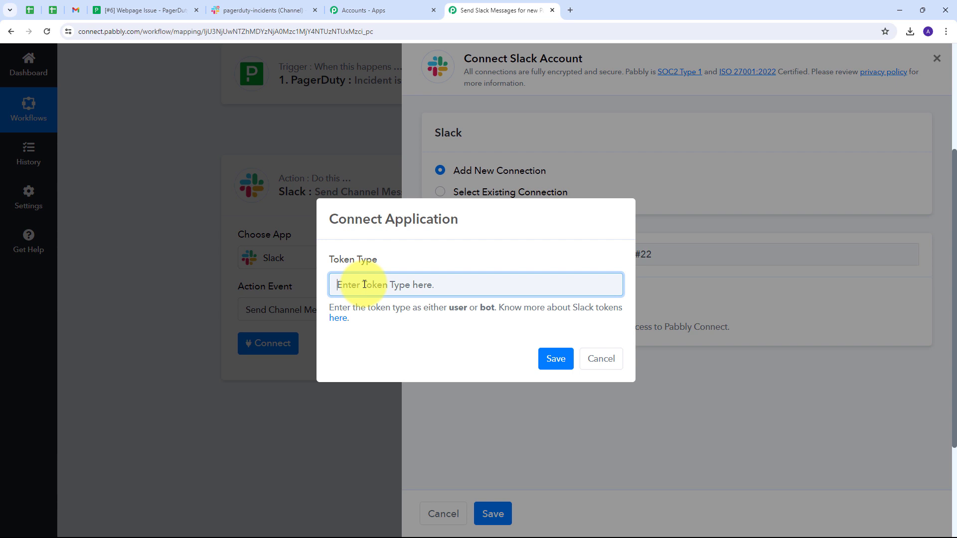
pyautogui.write('user')
pyautogui.click(553, 358)
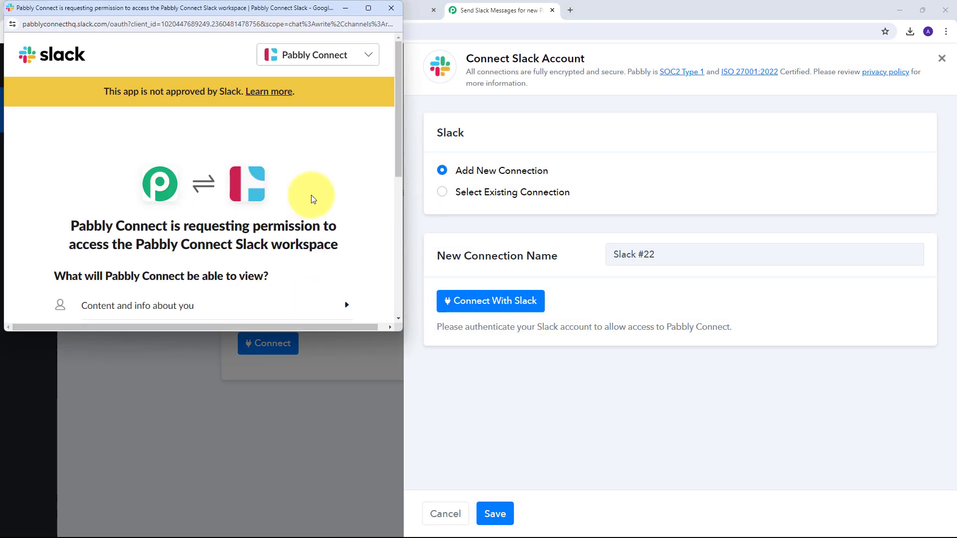
pyautogui.scroll(-5, 311, 200)
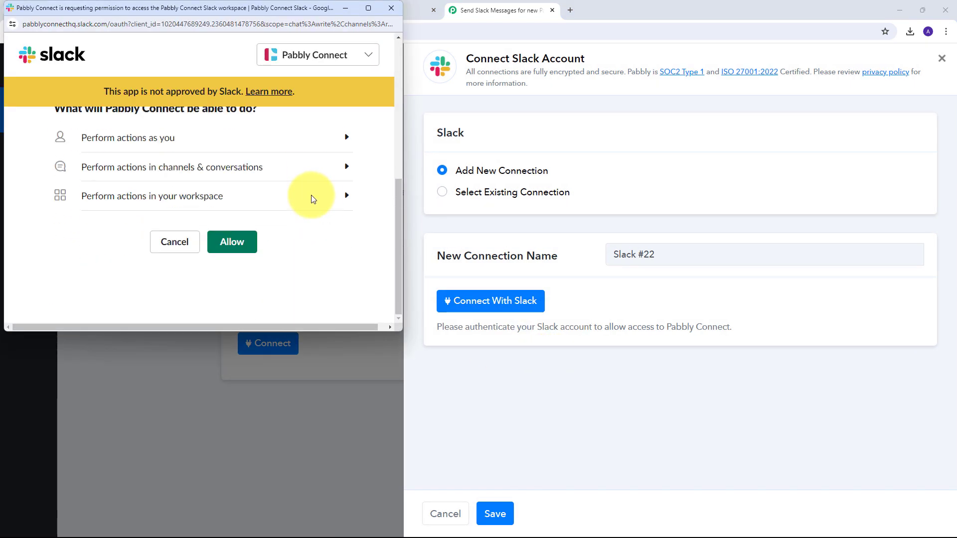
pyautogui.click(229, 245)
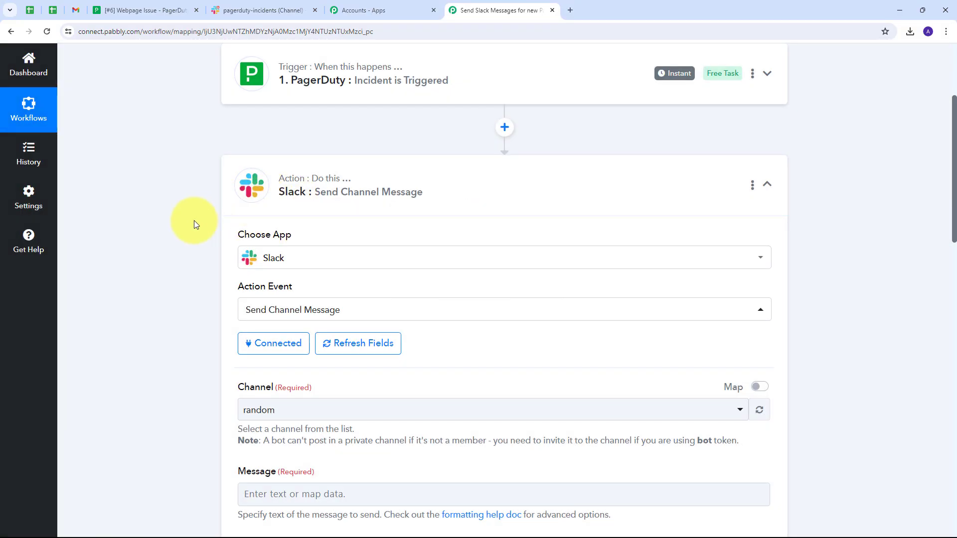
# Check the target channel's name in Slack, then select pagerduty-incidents as the channel for the Pabbly Connect Slack action
pyautogui.scroll(-5, 471, 232)
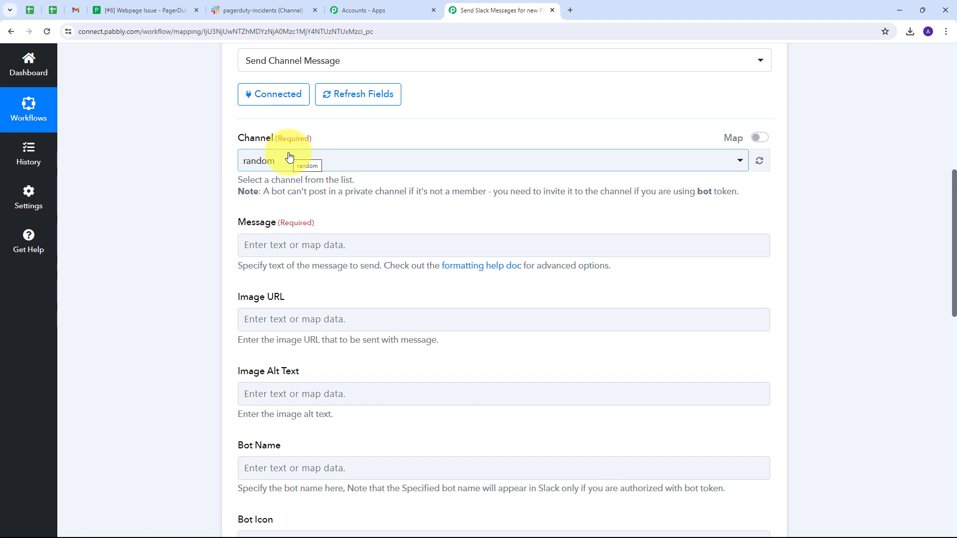
pyautogui.click(263, 10)
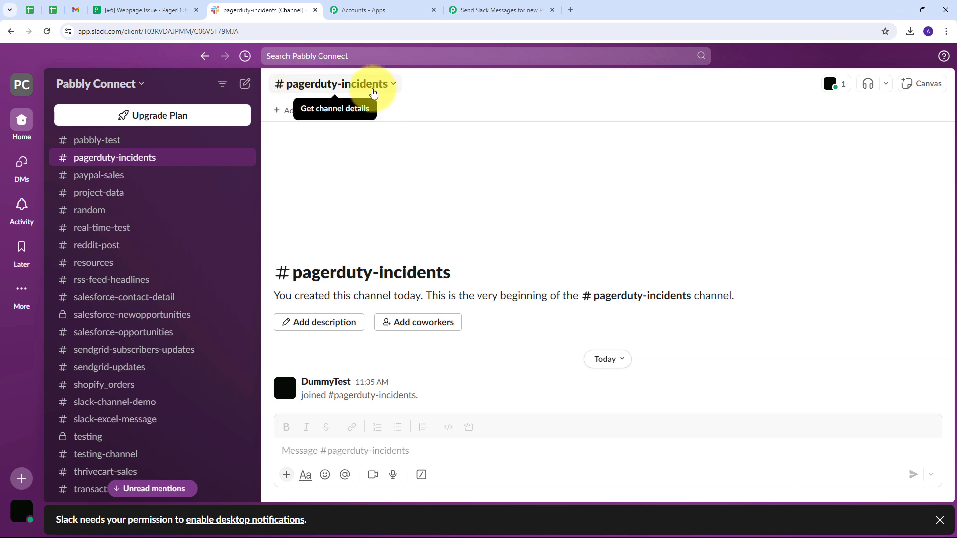
pyautogui.click(476, 11)
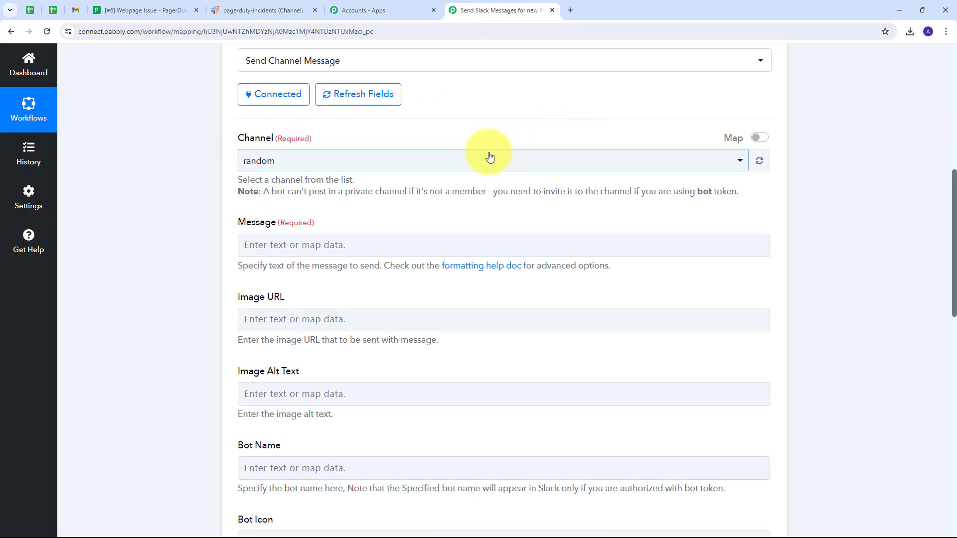
pyautogui.click(468, 159)
pyautogui.scroll(-12, 417, 275)
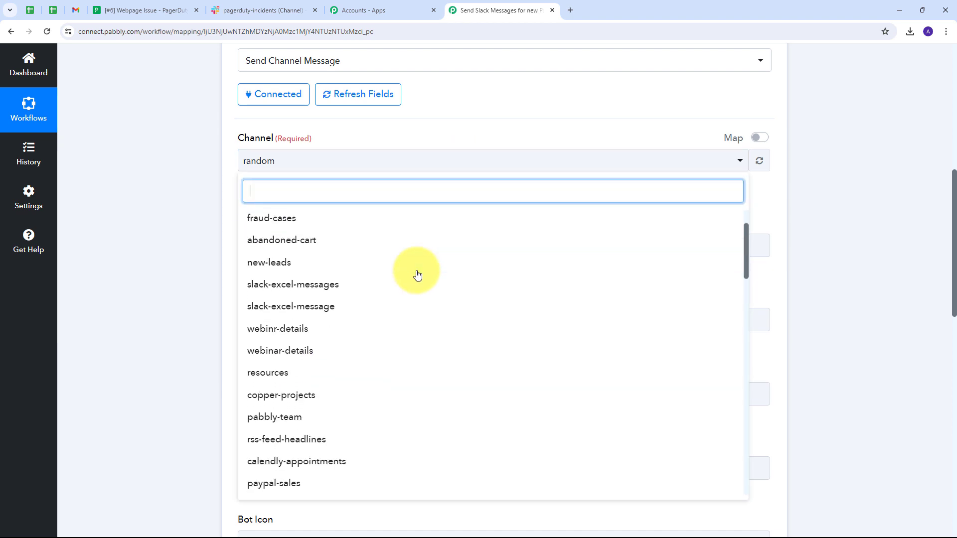
pyautogui.scroll(-10, 418, 275)
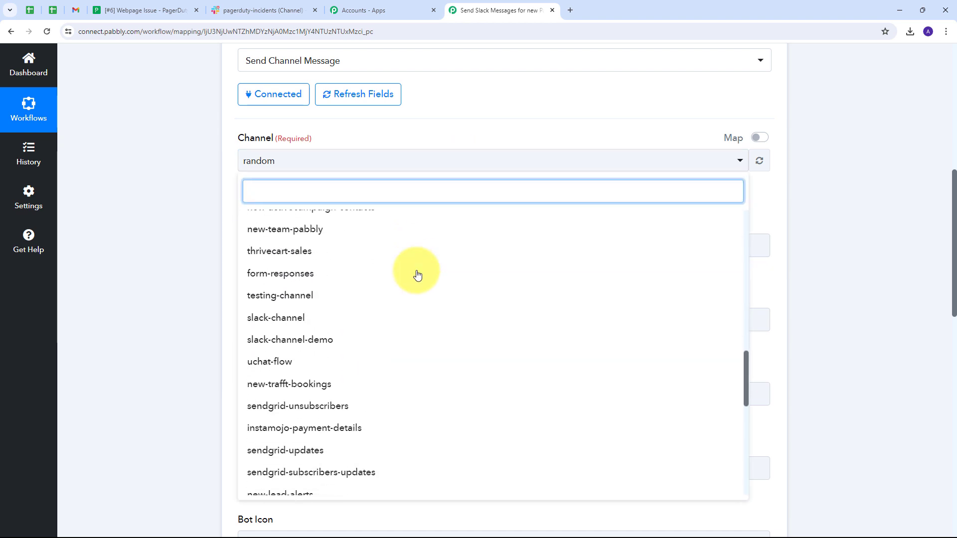
pyautogui.write('pager')
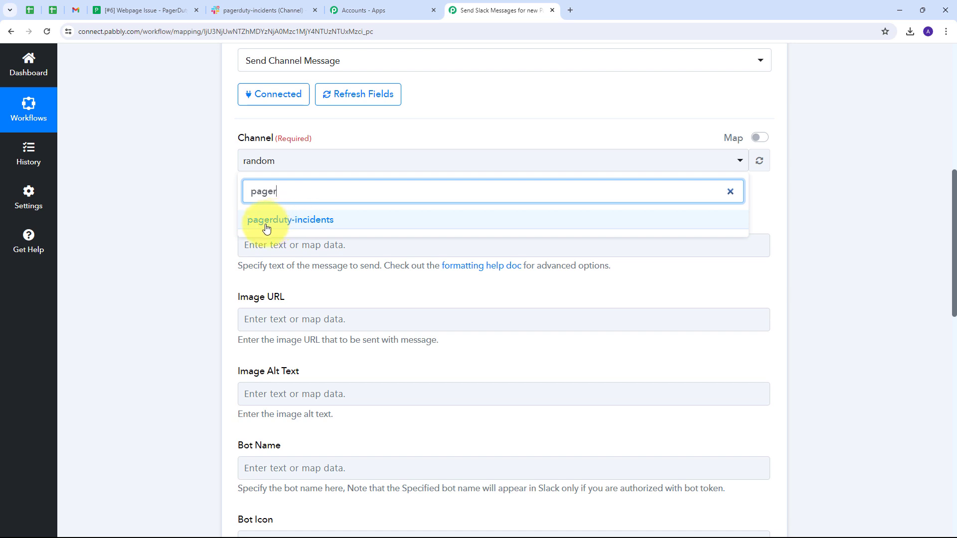
pyautogui.click(313, 221)
pyautogui.scroll(-1, 264, 193)
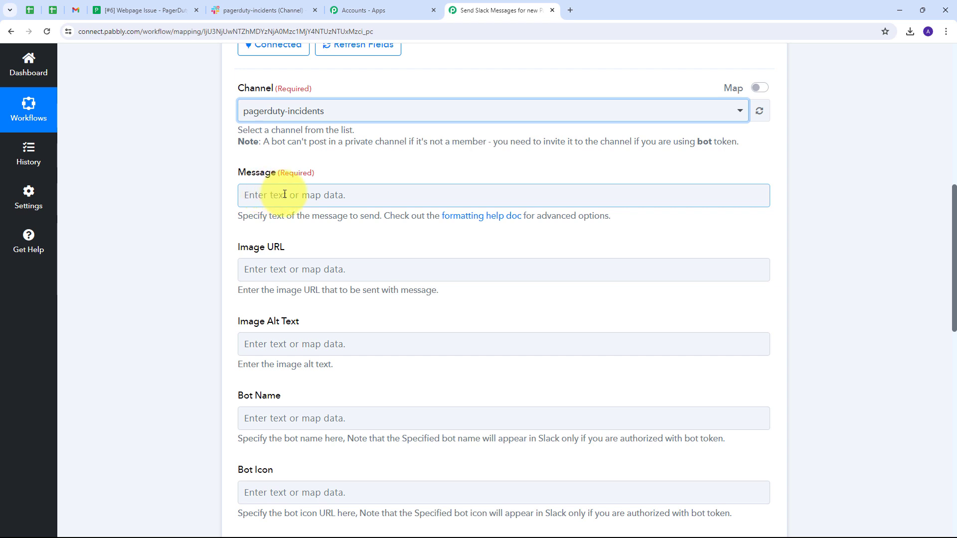
# Write the Slack message "New Incident Alert!" with a PagerDuty notice to the team and labels Incident Title:, Urgency:, Priority:, Policy Id:, Assigned to: and Agent Id:
pyautogui.click(285, 193)
pyautogui.write("New Incident Alert!  Hey Team, We've just received a new incident notification from PagerDuty. Please take a moment to check the details and jump in if your expertise is needed to resolve the issue: Incident Title: Urgency: Priority: Policy Id: Assigned to: Agent Id")
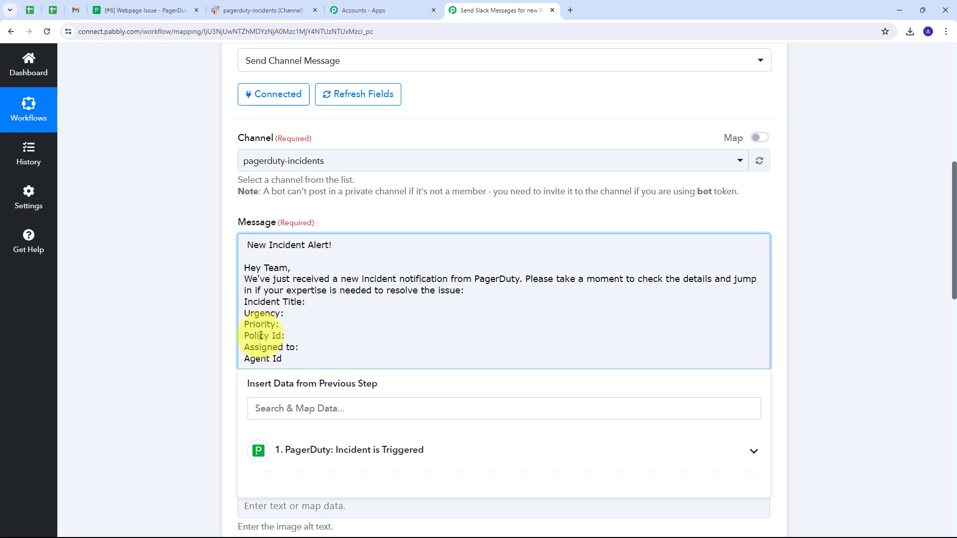
pyautogui.click(289, 360)
pyautogui.write(':')
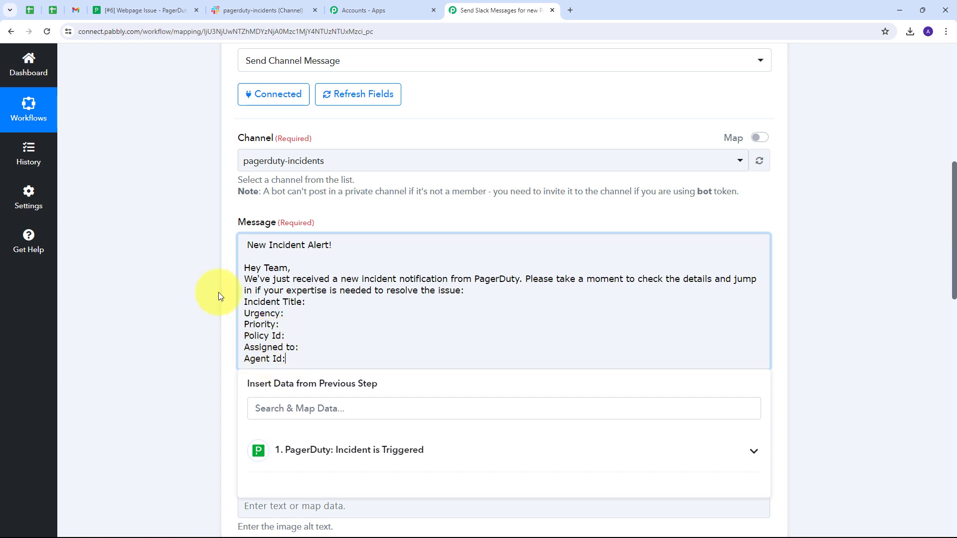
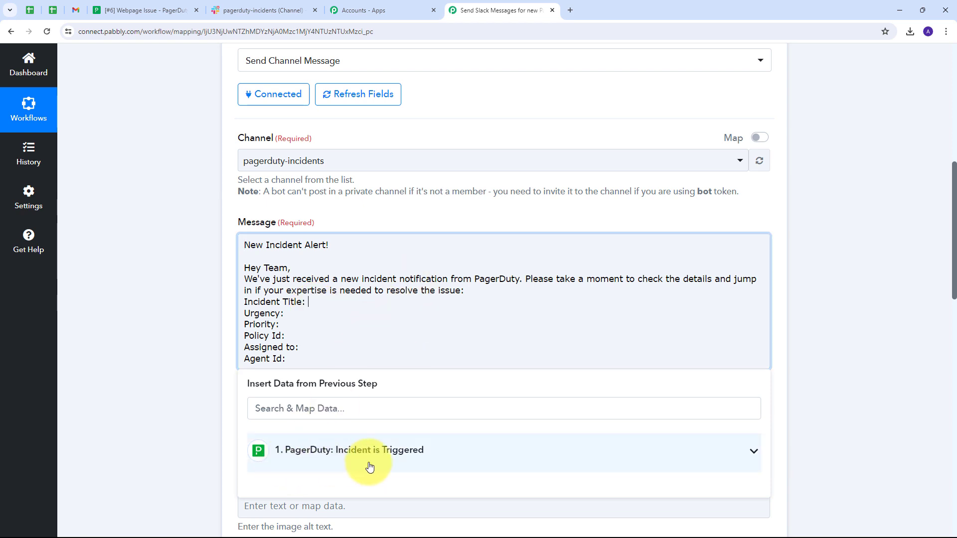
# Map Event Data Title after Incident Title and Event Data Urgency after Urgency in the Slack message
pyautogui.click(386, 460)
pyautogui.scroll(-2, 489, 213)
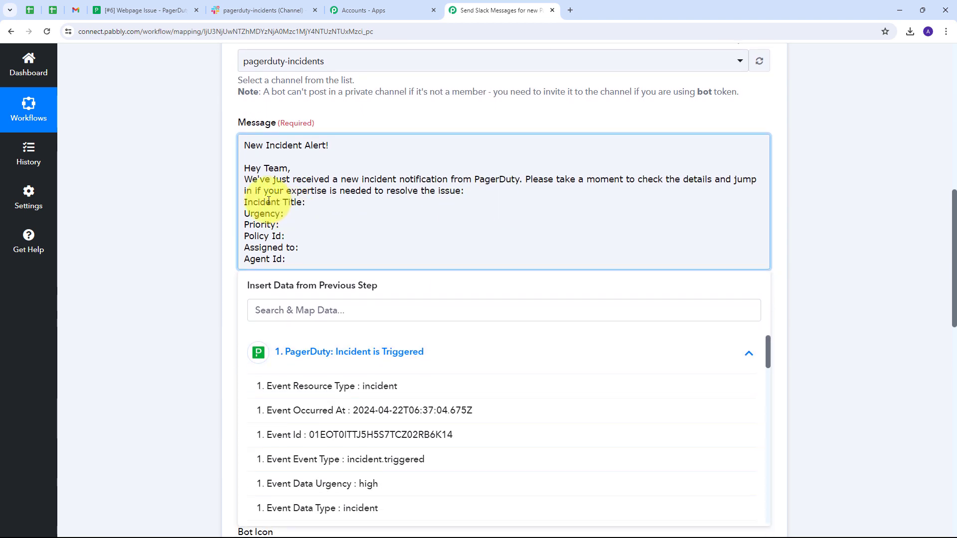
pyautogui.scroll(-3, 459, 256)
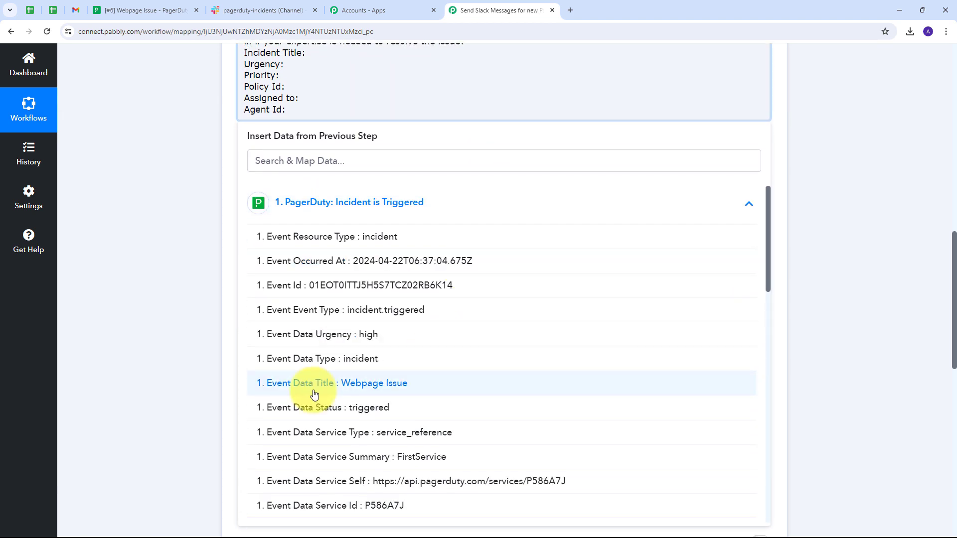
pyautogui.click(382, 389)
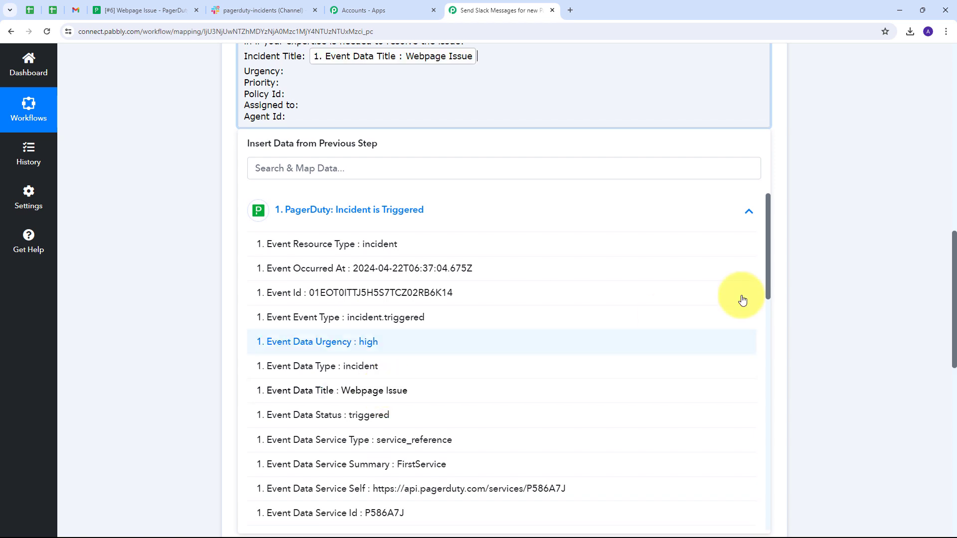
pyautogui.click(285, 71)
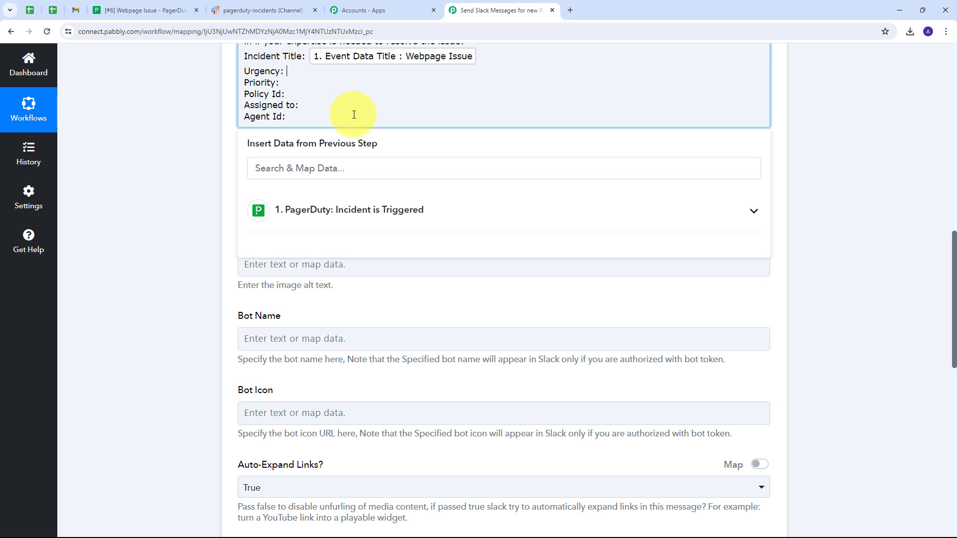
pyautogui.click(431, 221)
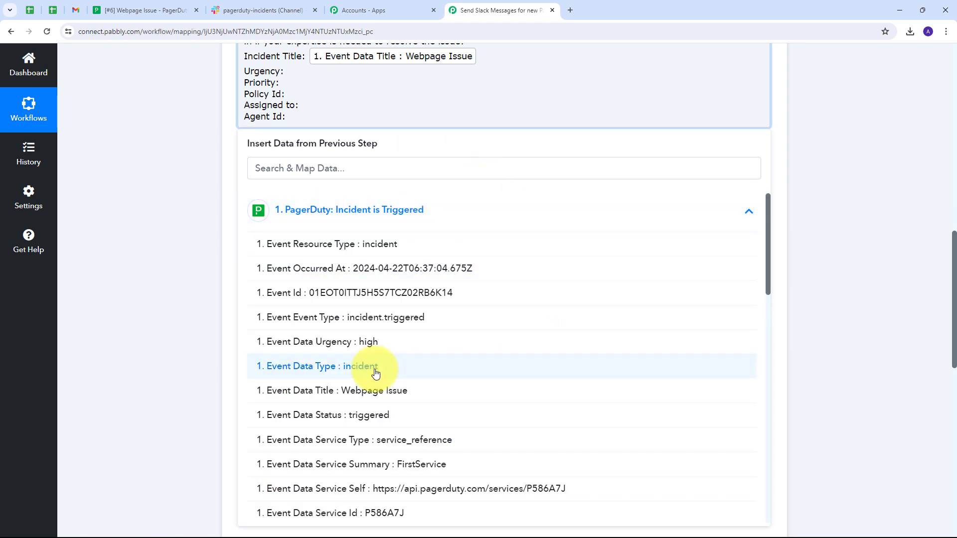
pyautogui.click(366, 347)
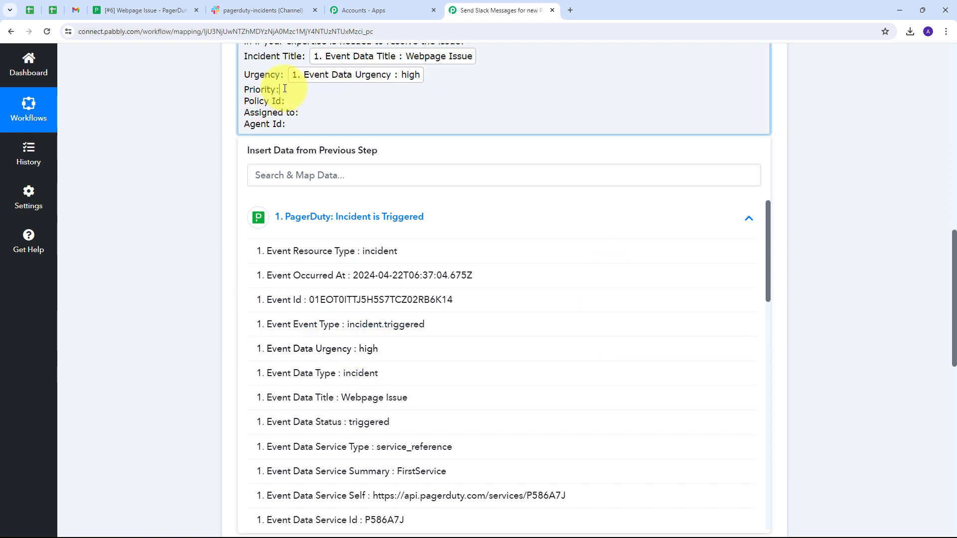
# Map Event Data Priority Summary after Priority and Event Data Escalation Policy Id after Policy Id in the message
pyautogui.click(284, 89)
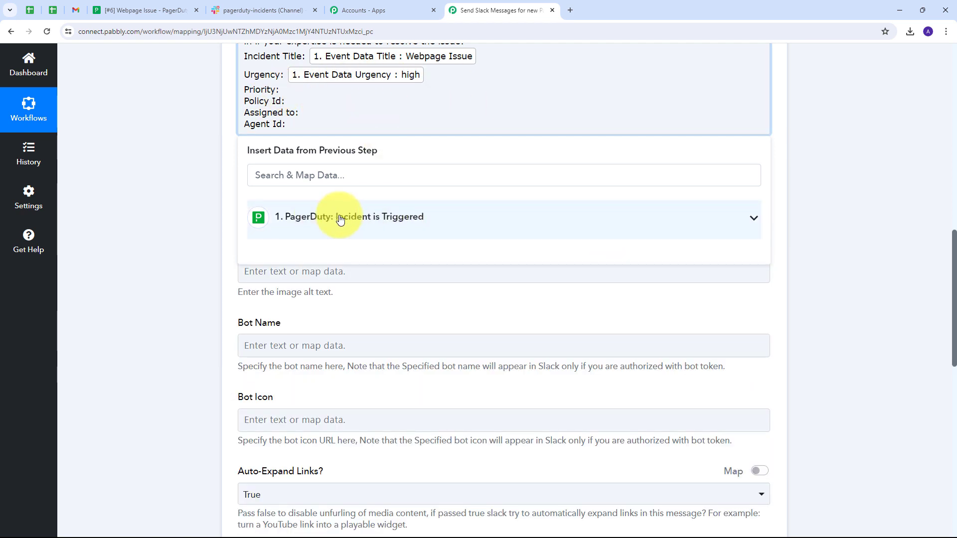
pyautogui.click(386, 219)
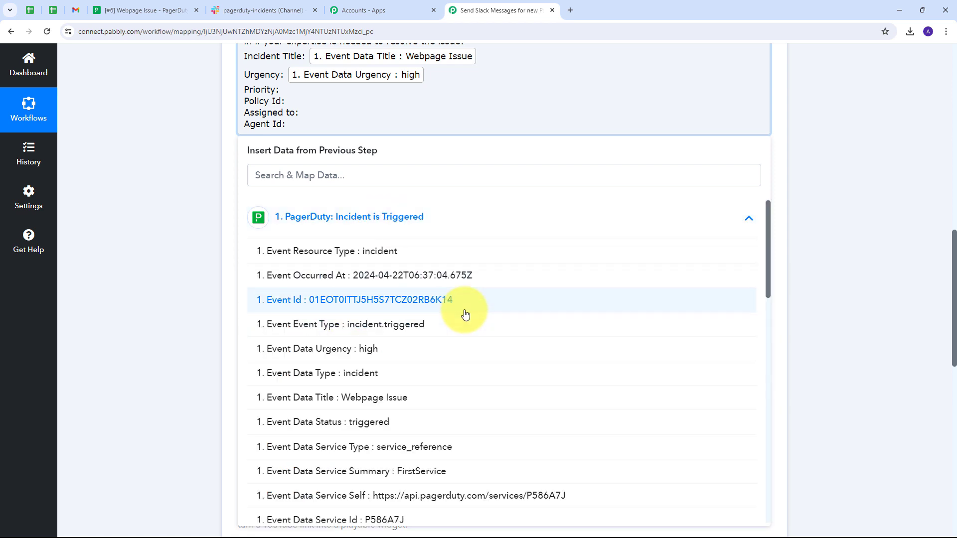
pyautogui.scroll(-5, 397, 344)
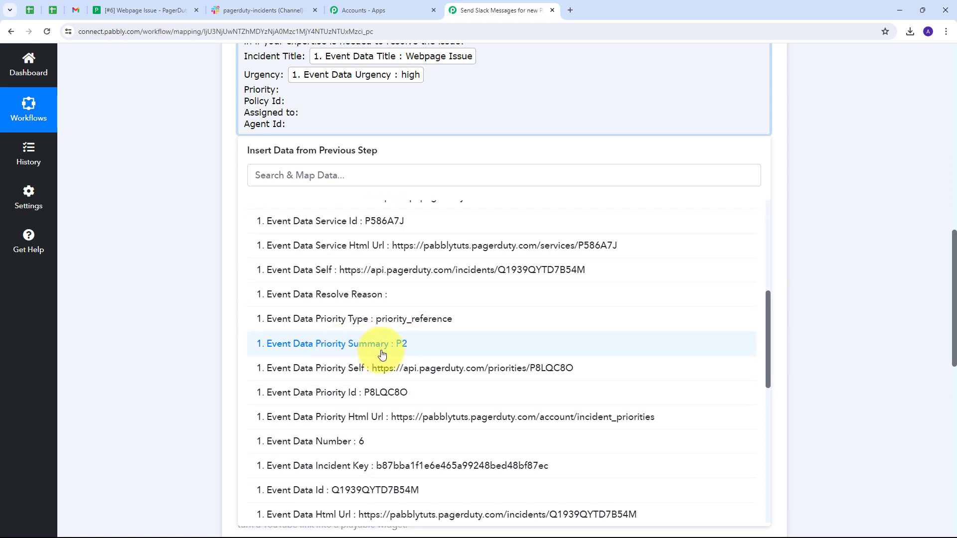
pyautogui.click(399, 345)
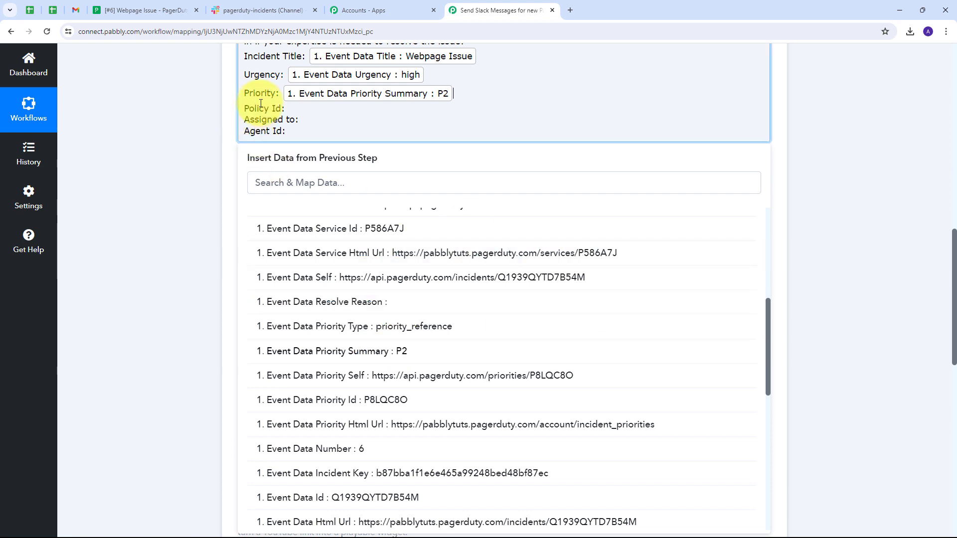
pyautogui.click(285, 107)
pyautogui.click(413, 226)
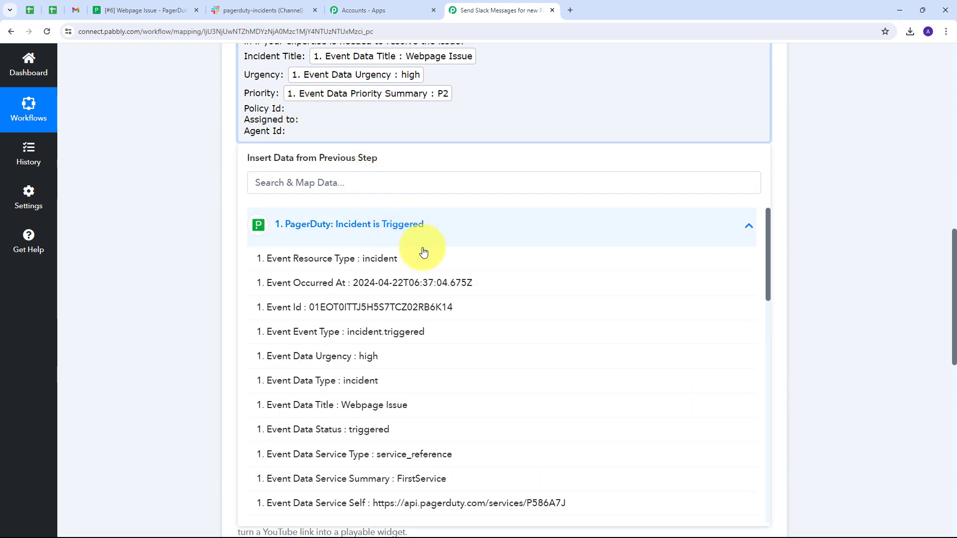
# Map Event Data Assignees 0 Summary after Assigned to and Event Agent Id after Agent Id in the message
pyautogui.click(282, 139)
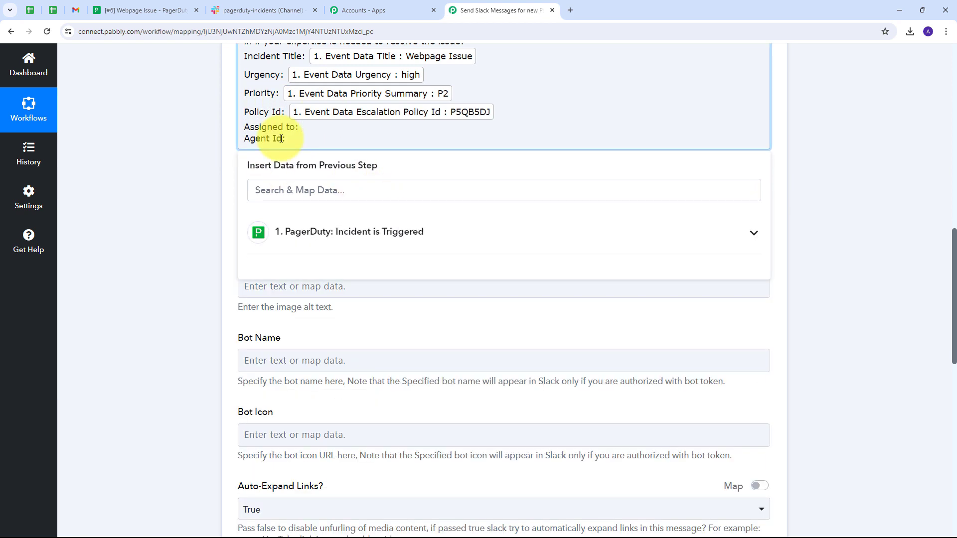
pyautogui.click(427, 234)
pyautogui.scroll(-10, 428, 279)
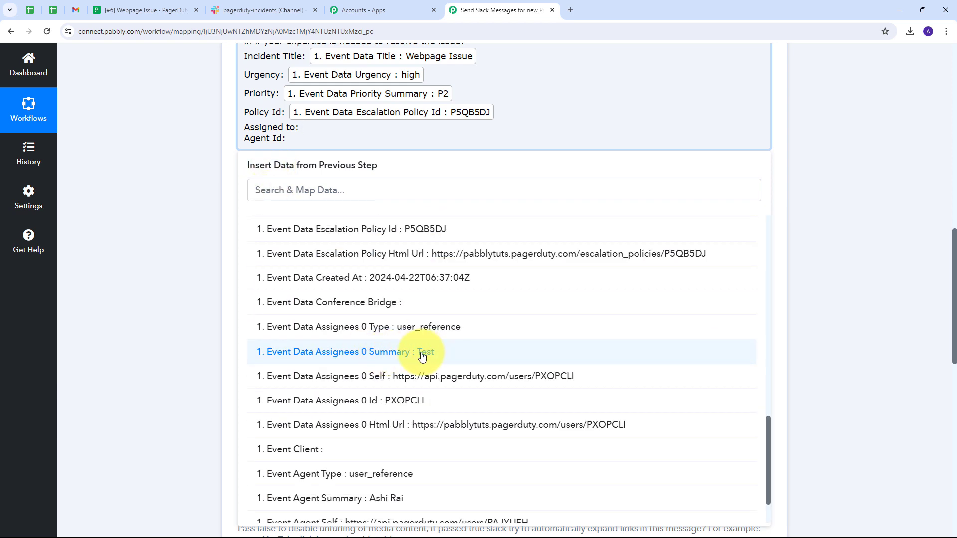
pyautogui.click(421, 352)
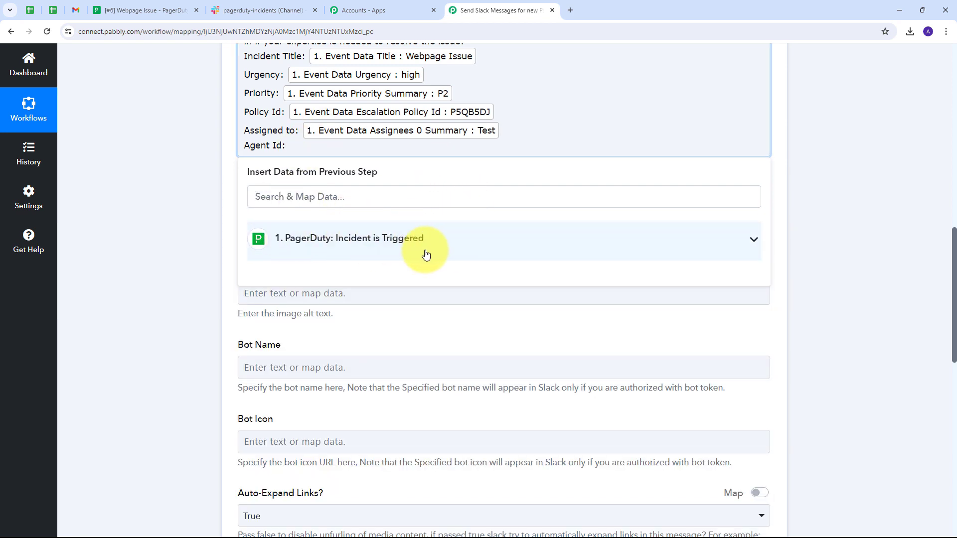
pyautogui.click(405, 252)
pyautogui.scroll(-6, 407, 304)
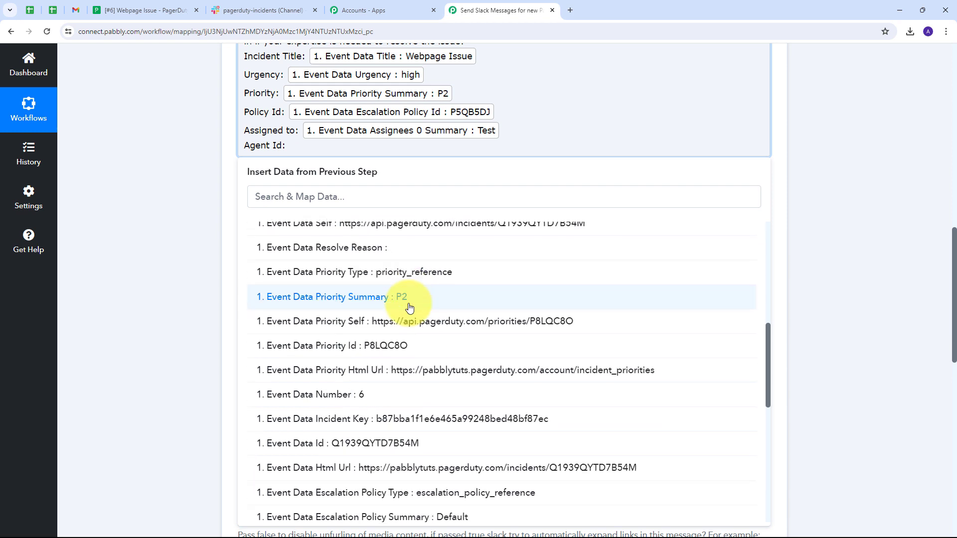
pyautogui.scroll(-8, 409, 307)
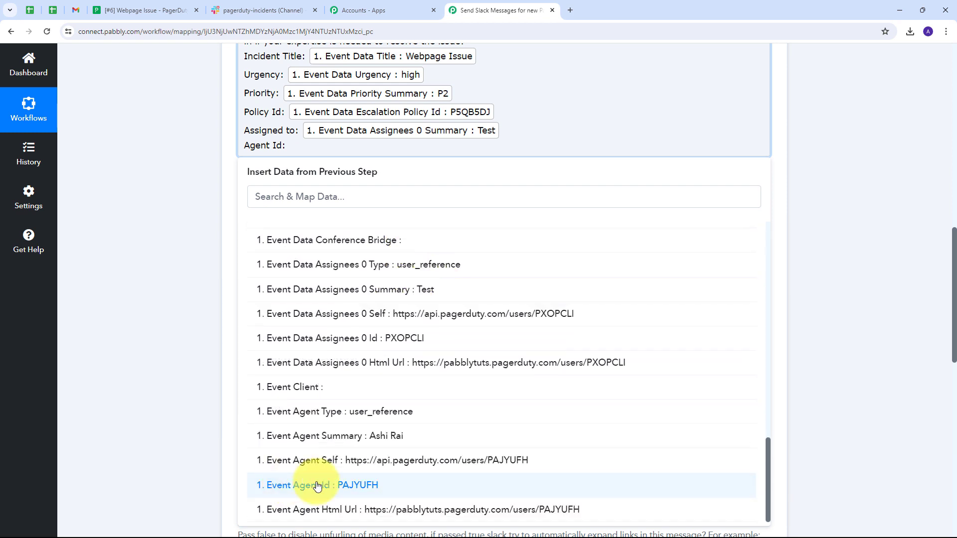
pyautogui.click(354, 487)
# Save the Slack action with the remaining fields at their defaults and send a test request
pyautogui.scroll(1, 146, 226)
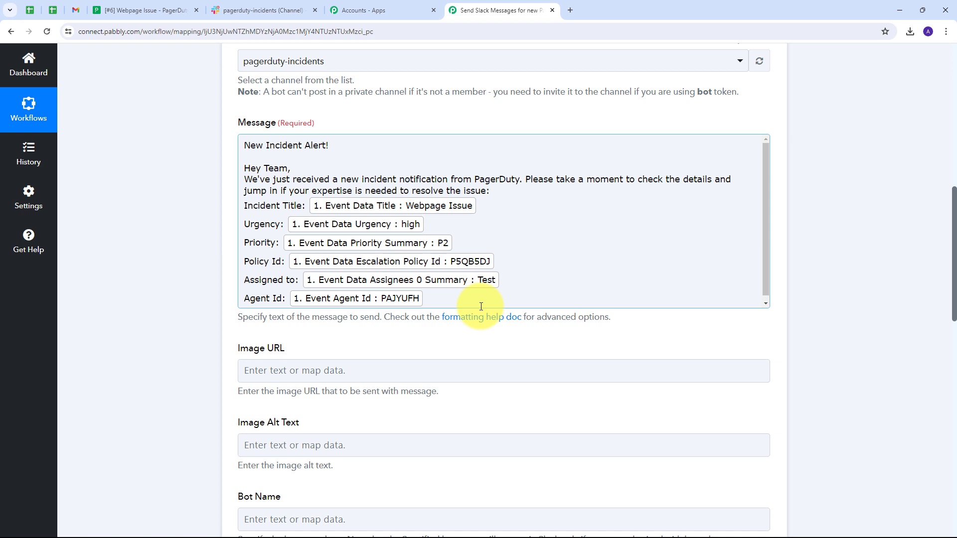
pyautogui.scroll(2, 255, 193)
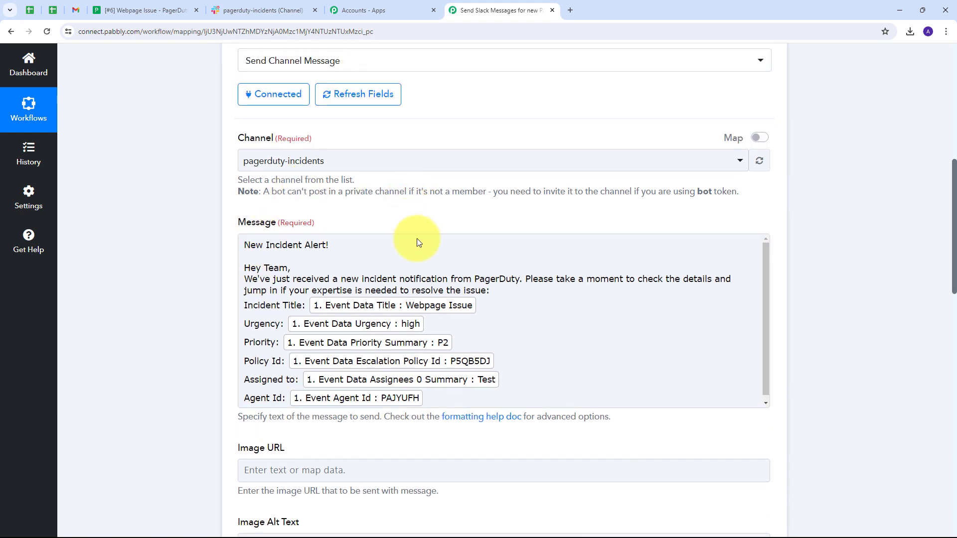
pyautogui.scroll(-8, 438, 226)
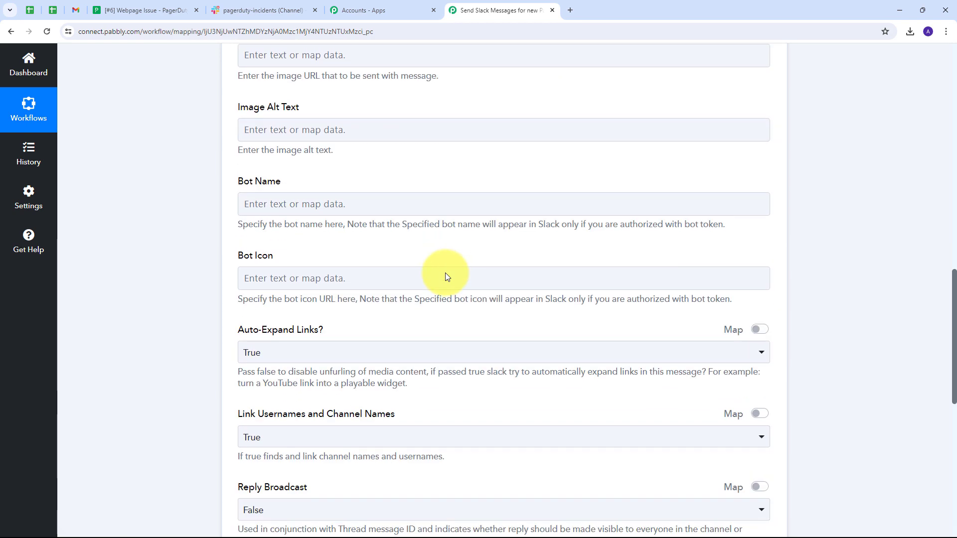
pyautogui.scroll(-7, 444, 273)
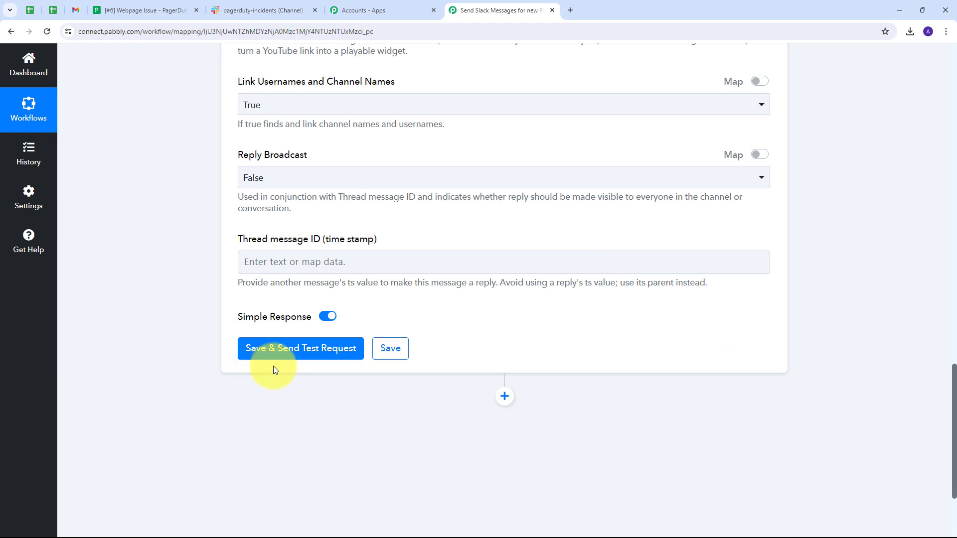
pyautogui.click(297, 353)
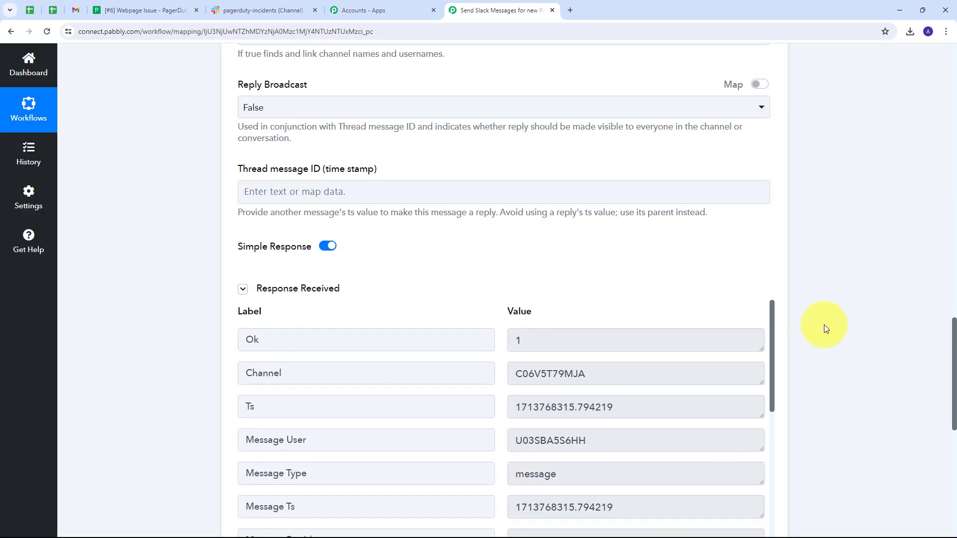
# Examine the response received for the Slack test request, enlarging the Message Text value to read the whole message
pyautogui.scroll(-5, 824, 323)
pyautogui.scroll(-3, 579, 279)
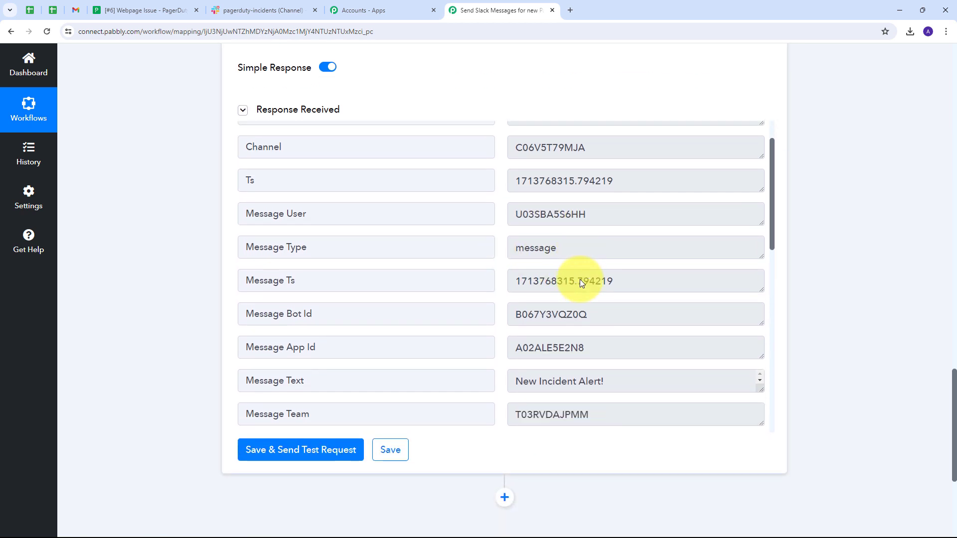
pyautogui.moveTo(759, 287); pyautogui.dragTo(759, 388)
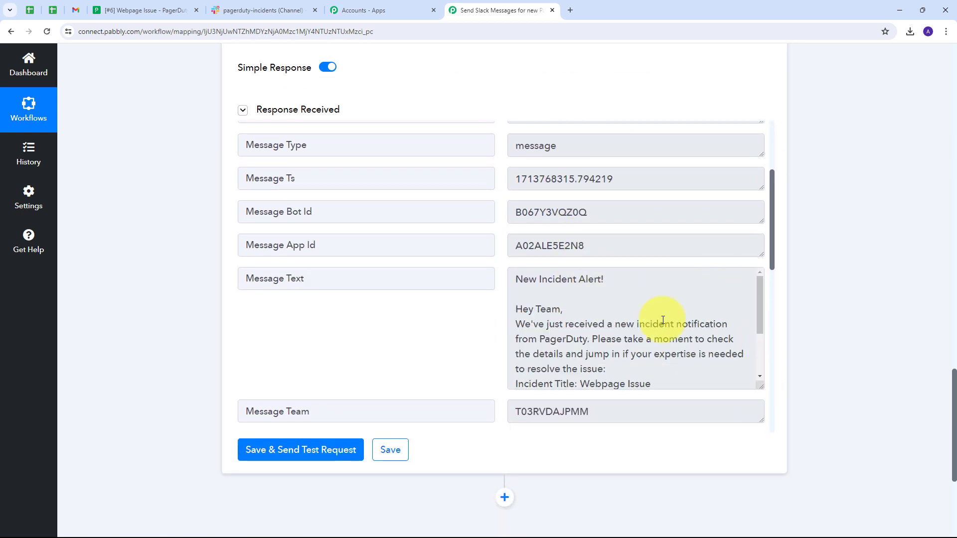
pyautogui.scroll(-2, 590, 295)
pyautogui.scroll(-4, 590, 295)
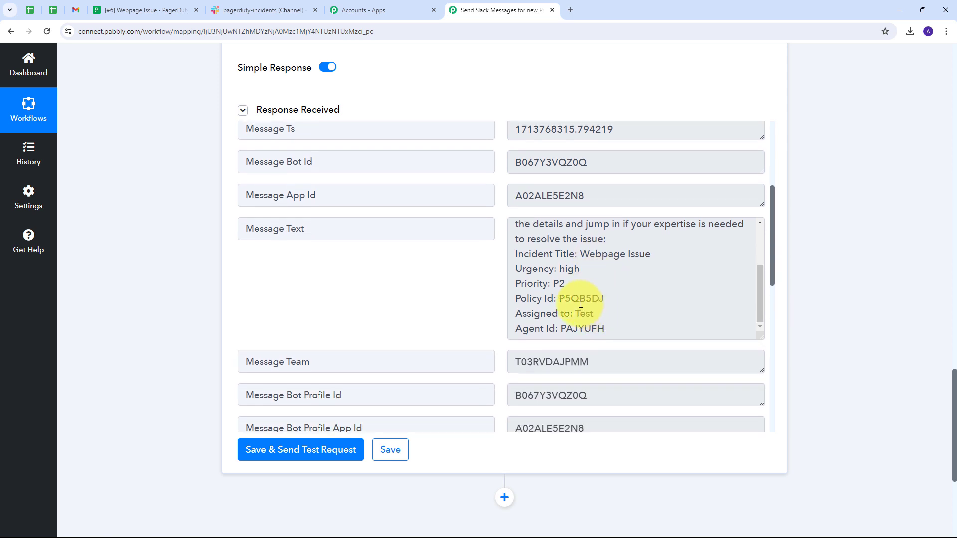
pyautogui.scroll(5, 557, 298)
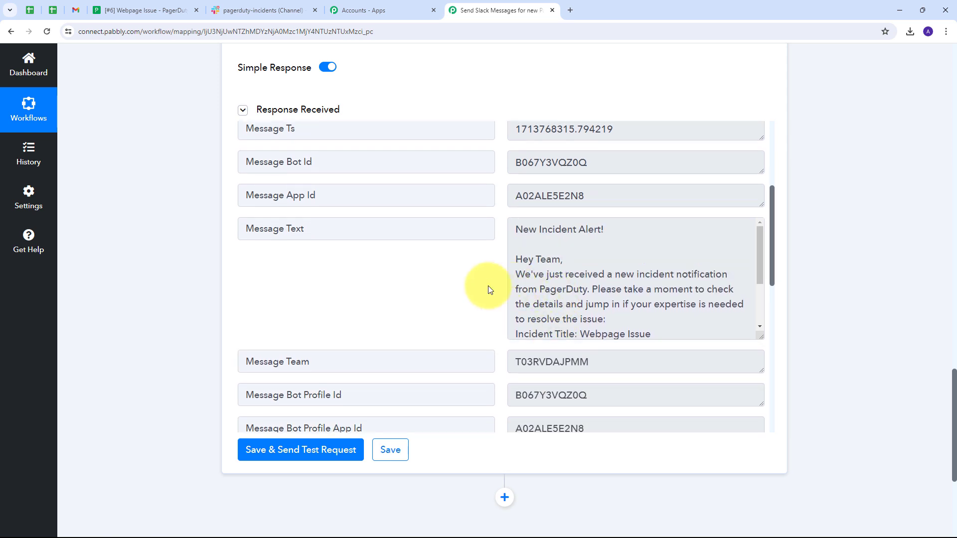
pyautogui.scroll(4, 487, 294)
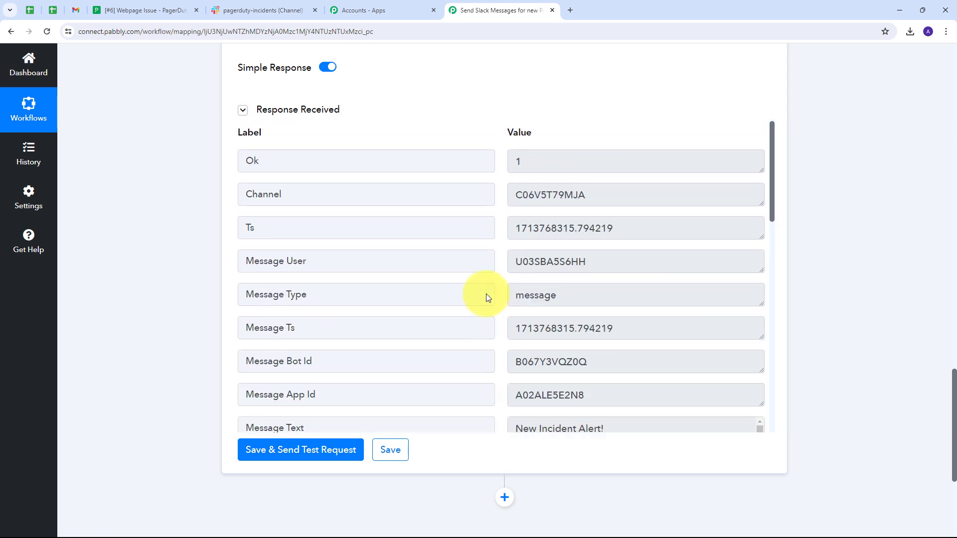
# Switch to Slack and check the test message in the pagerduty-incidents channel, including its Assigned to and Agent Id values
pyautogui.click(262, 10)
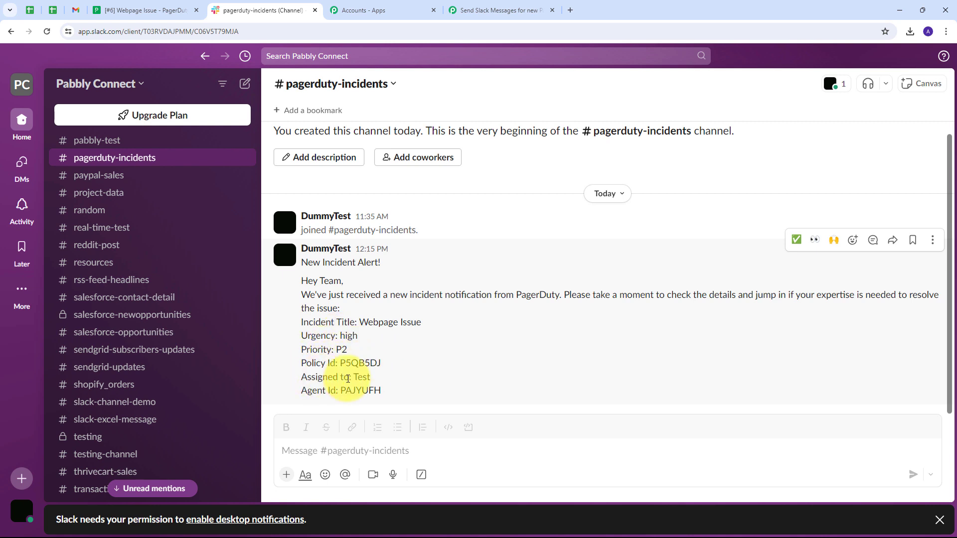
pyautogui.moveTo(354, 377); pyautogui.dragTo(404, 379)
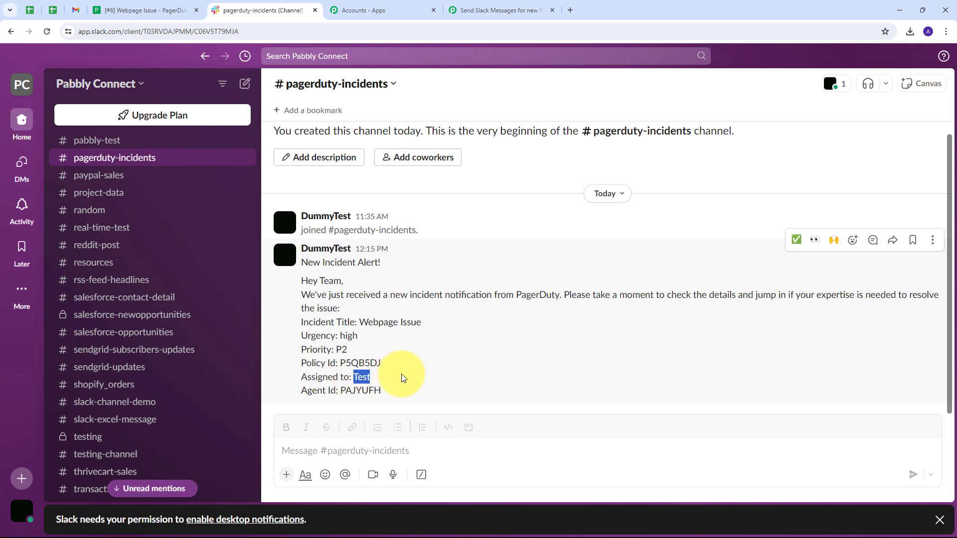
pyautogui.moveTo(340, 390); pyautogui.dragTo(381, 390)
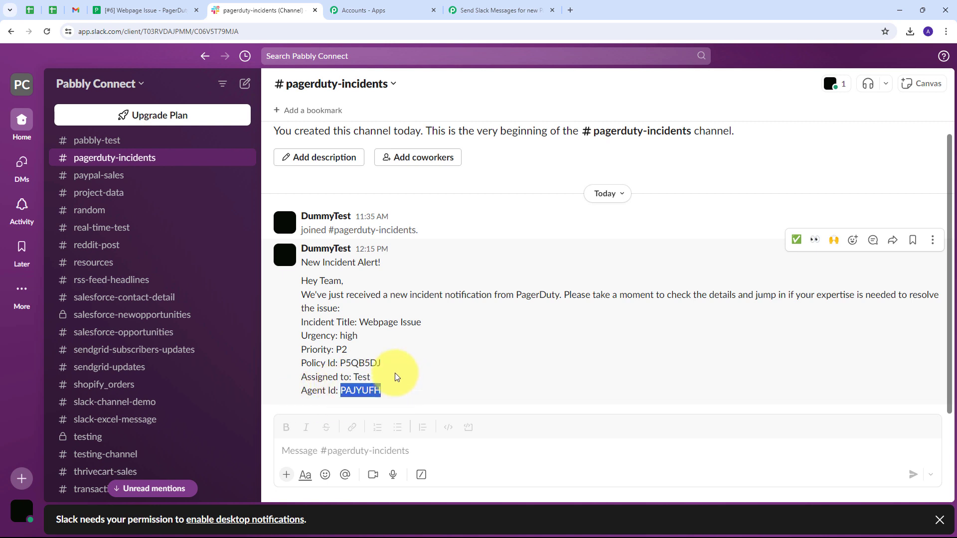
pyautogui.click(460, 347)
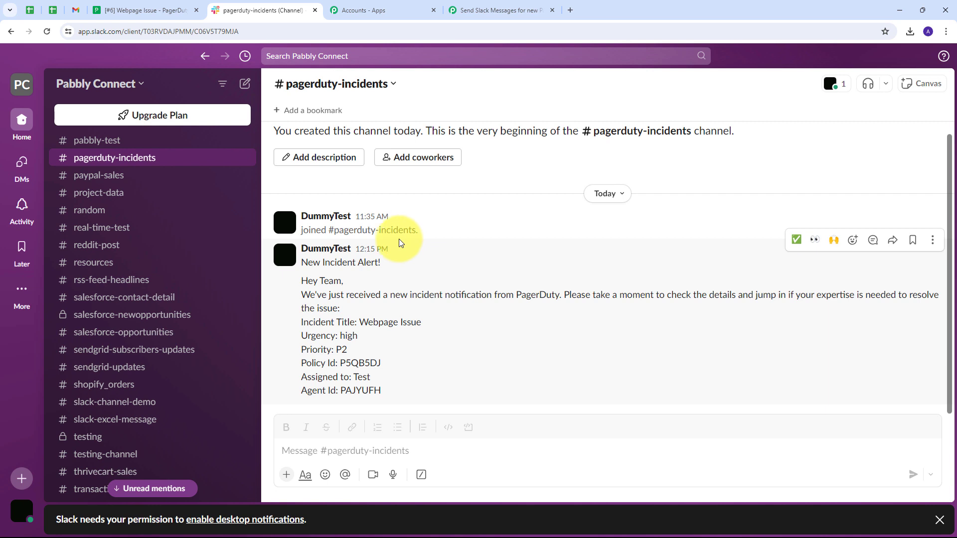
# Switch to PagerDuty and start a new incident with FirstService as the impacted service
pyautogui.click(172, 12)
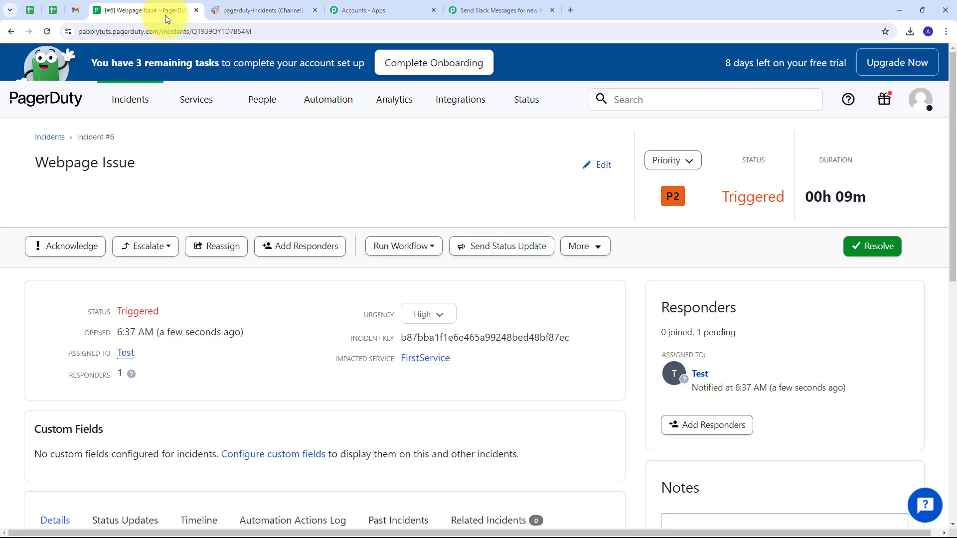
pyautogui.click(129, 99)
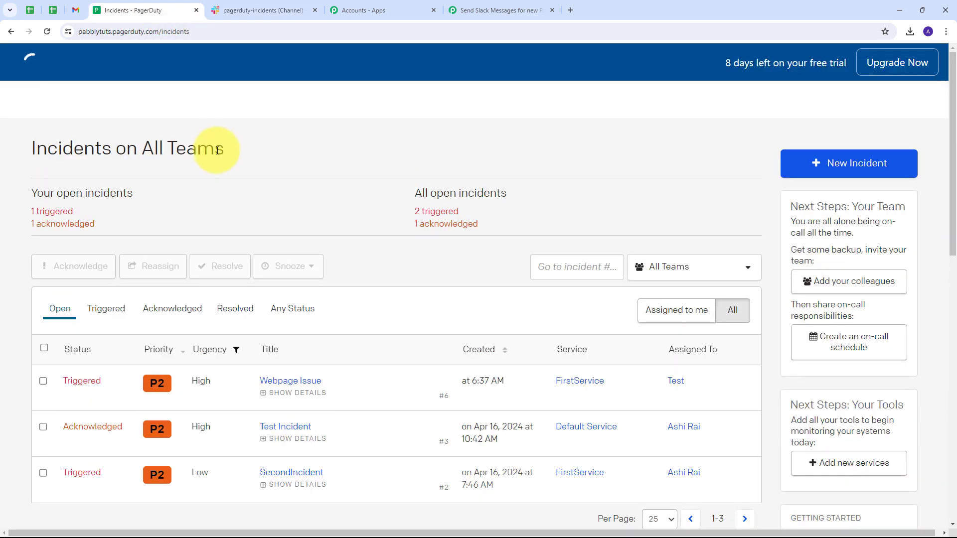
pyautogui.click(843, 166)
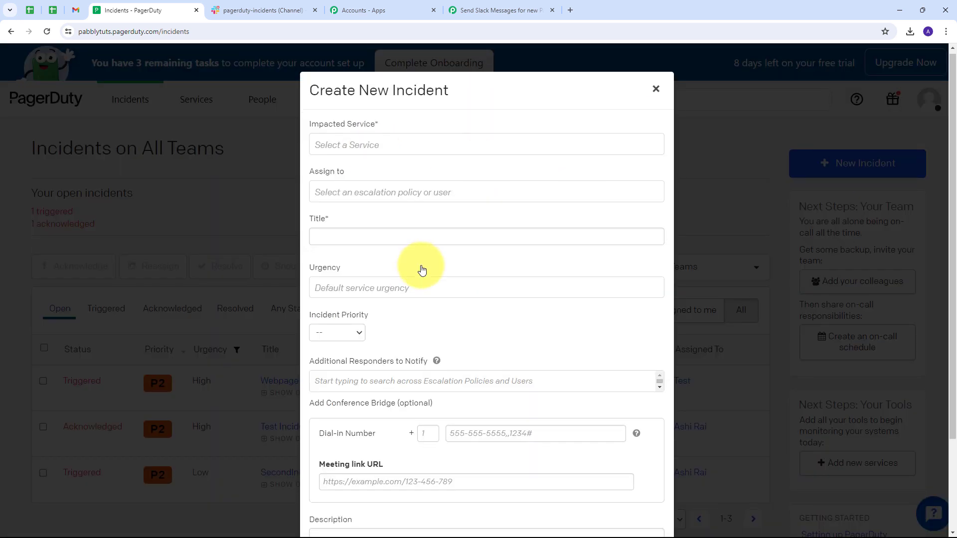
pyautogui.scroll(-2, 426, 294)
pyautogui.scroll(2, 399, 259)
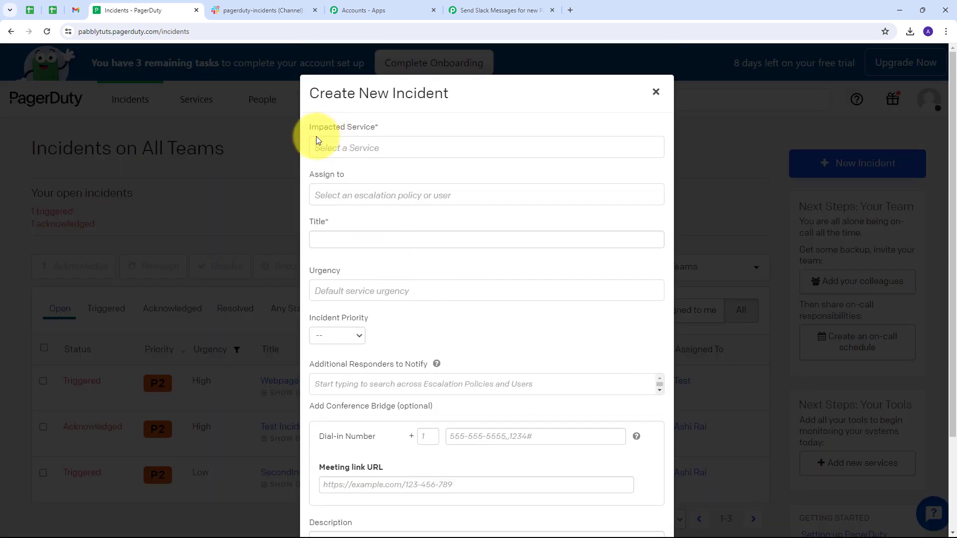
pyautogui.click(371, 148)
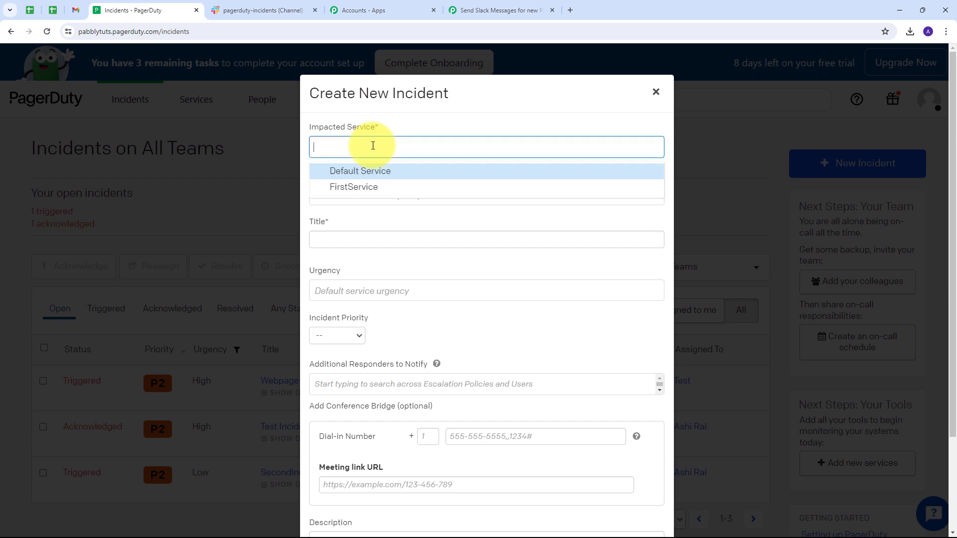
pyautogui.click(355, 191)
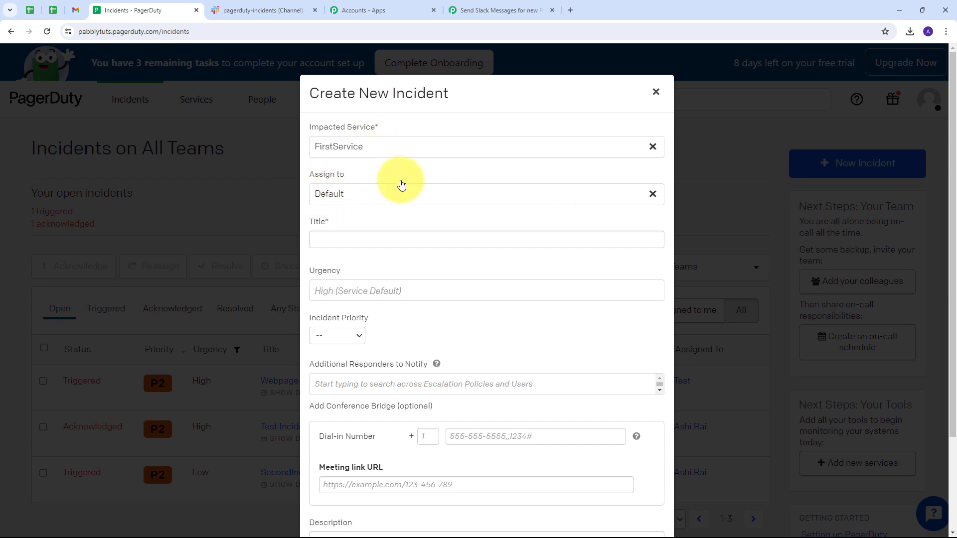
# Assign the new incident to the first person listed under Users instead of the Default escalation policy
pyautogui.click(464, 194)
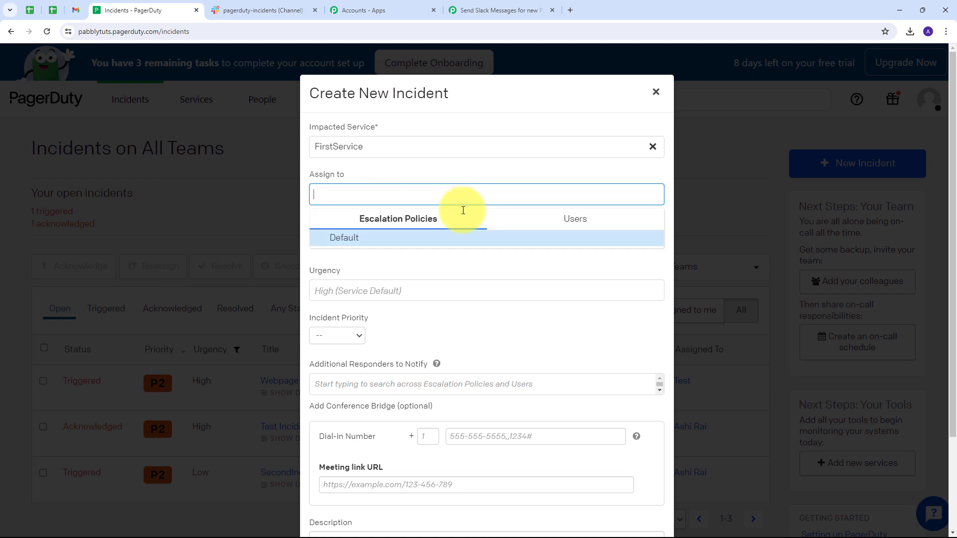
pyautogui.click(575, 221)
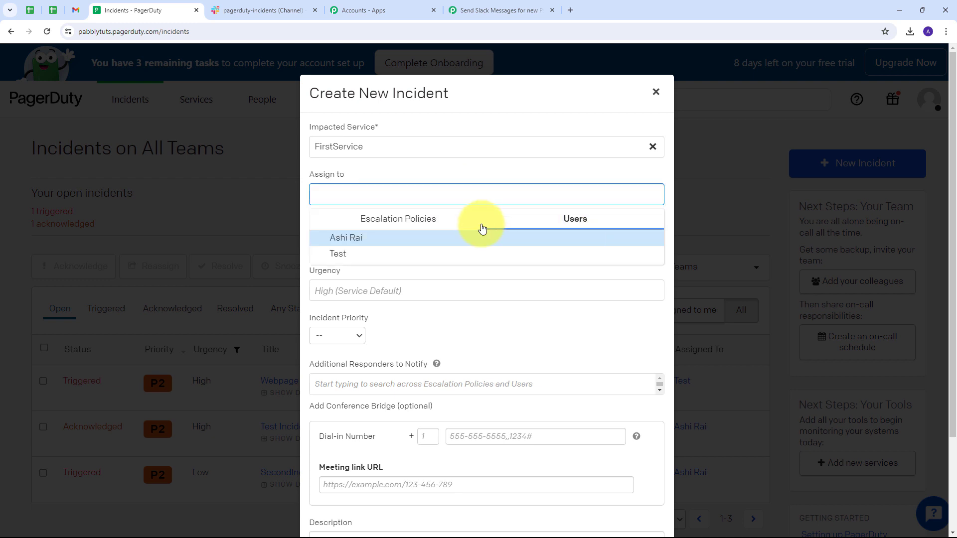
pyautogui.click(352, 240)
# Title the incident "Connection Issue" and set its urgency to Low and its priority to P4
pyautogui.scroll(-1, 335, 241)
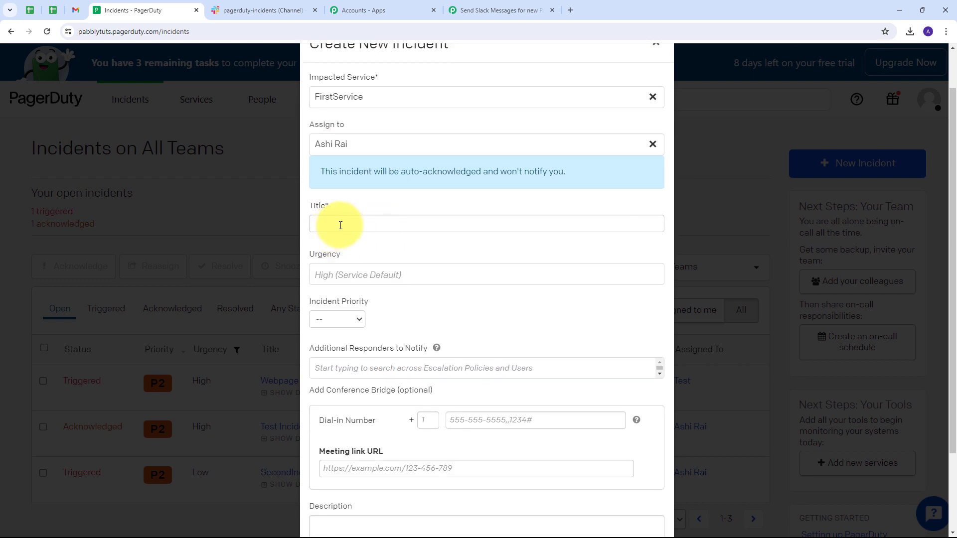
pyautogui.click(340, 225)
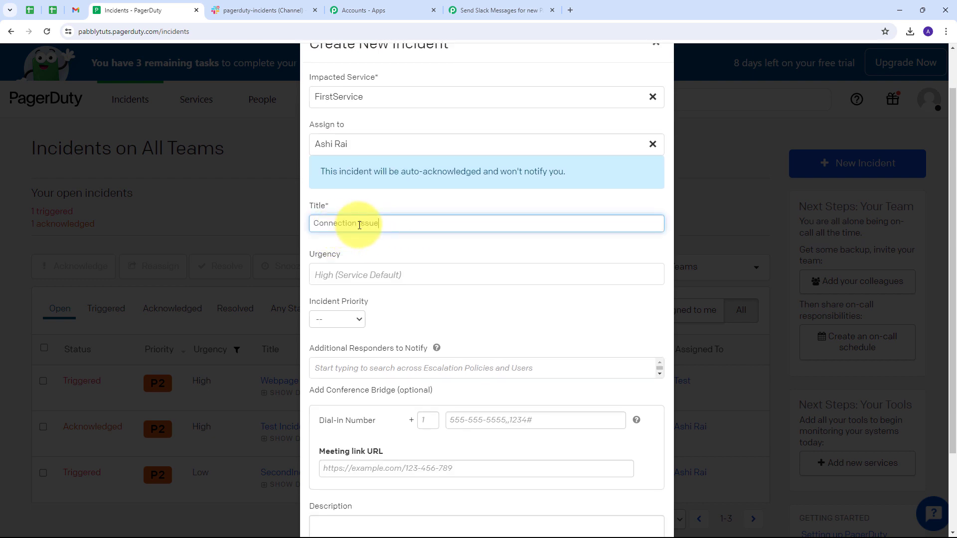
pyautogui.click(335, 246)
pyautogui.click(376, 279)
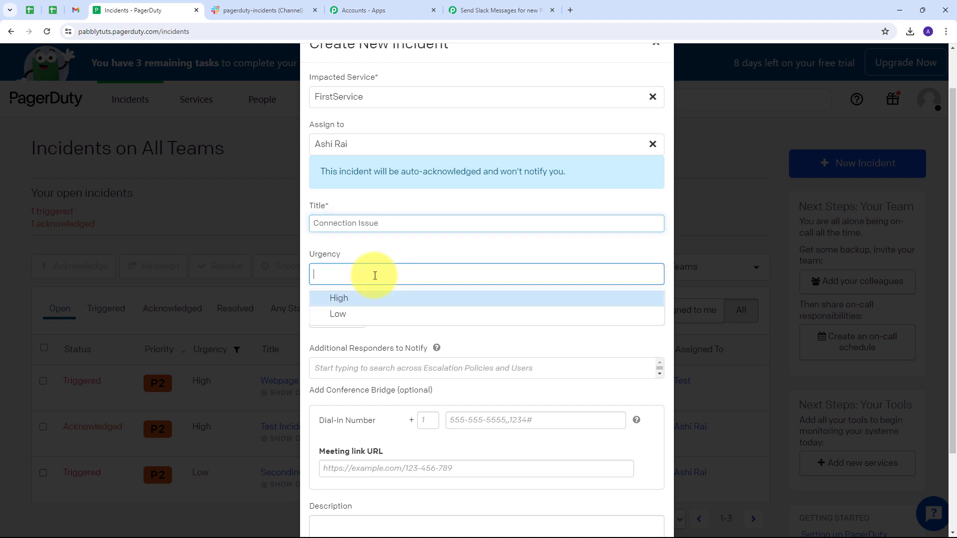
pyautogui.click(332, 315)
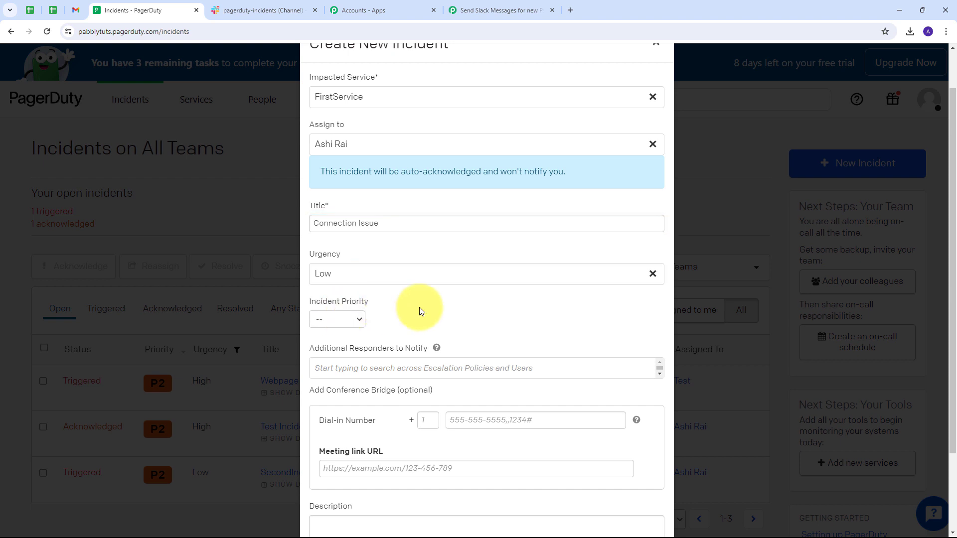
pyautogui.click(357, 322)
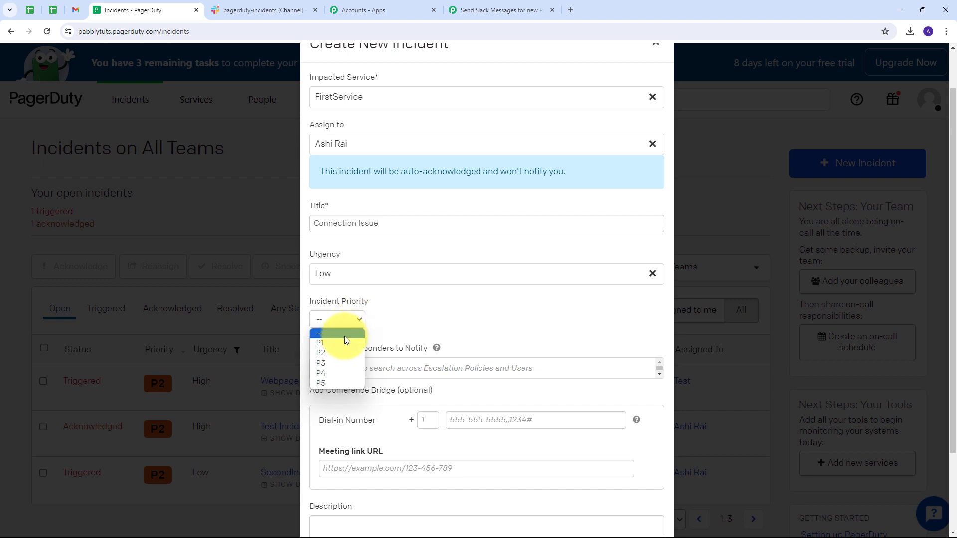
pyautogui.click(324, 374)
# Enter the description "We are facing issue in connection", review the form and create the incident
pyautogui.scroll(-2, 465, 316)
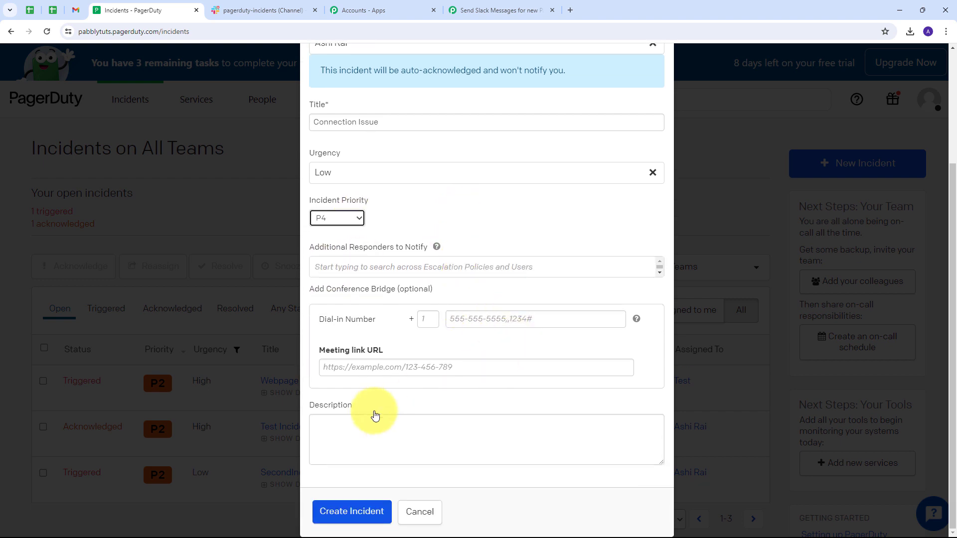
pyautogui.click(344, 430)
pyautogui.write('We are facing issue in connection')
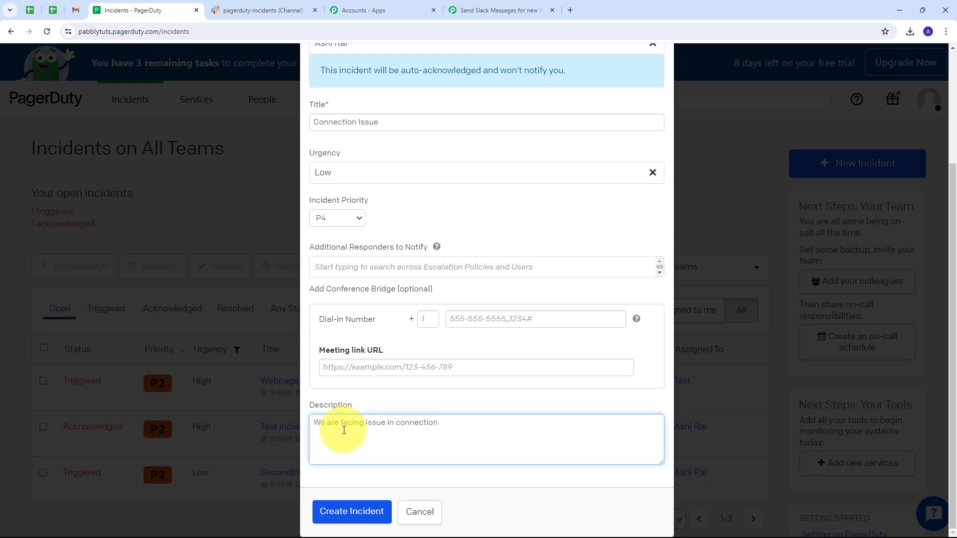
pyautogui.scroll(3, 400, 309)
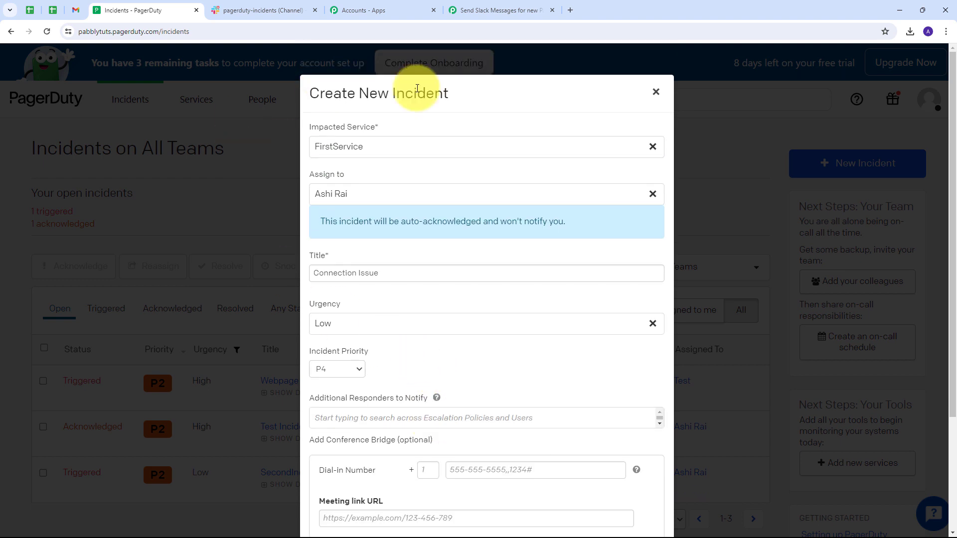
pyautogui.scroll(-3, 481, 324)
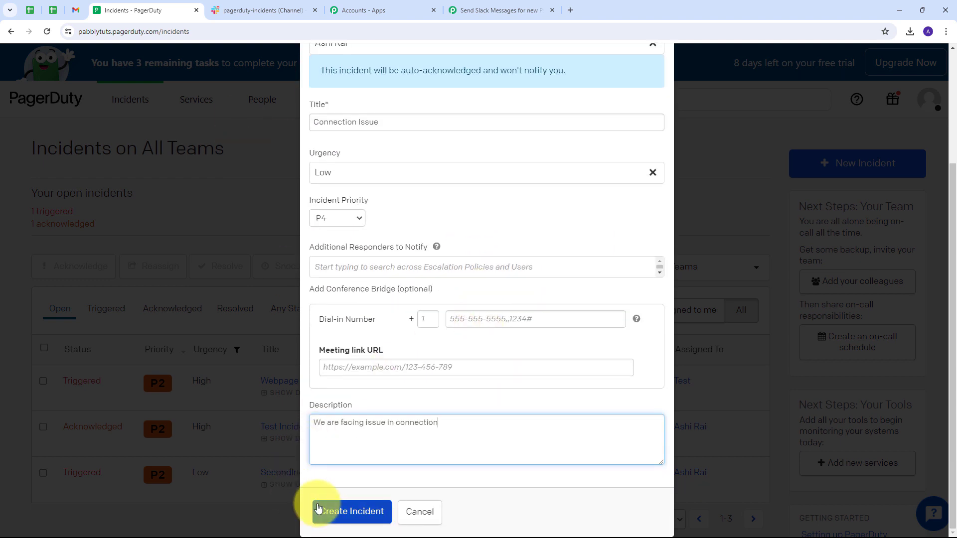
pyautogui.click(336, 512)
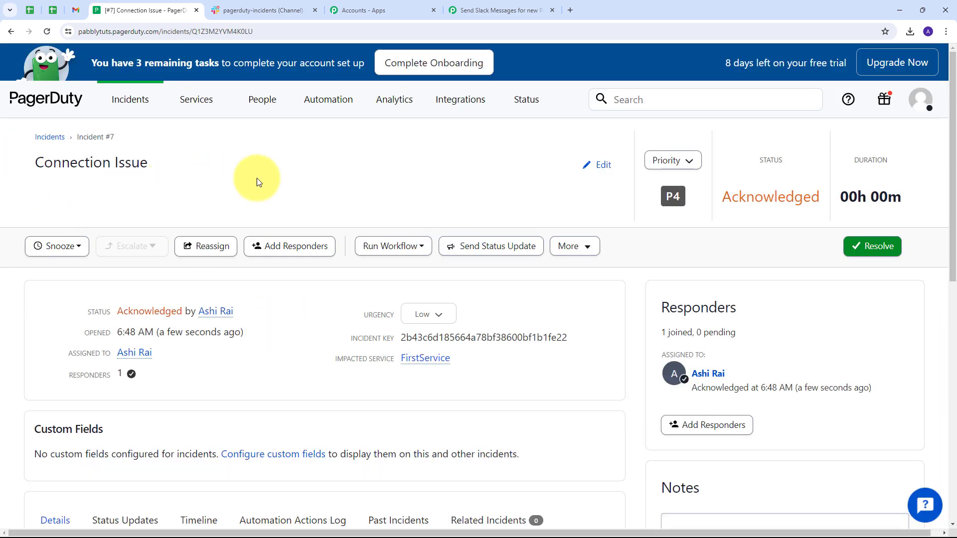
pyautogui.scroll(-5, 264, 181)
pyautogui.scroll(5, 299, 326)
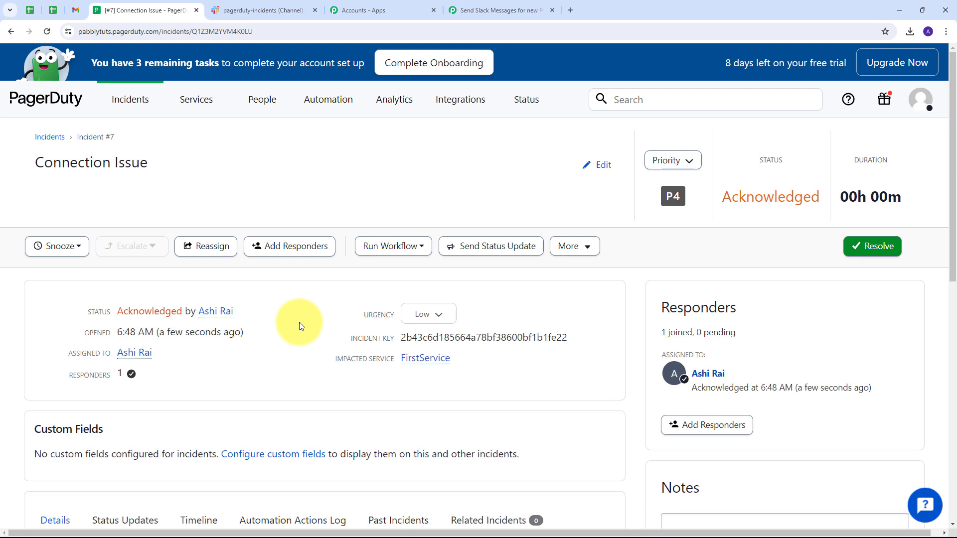
# Switch to Slack and check the new Connection Issue alert in pagerduty-incidents, including its Policy Id, Assigned to and Agent Id values
pyautogui.click(264, 11)
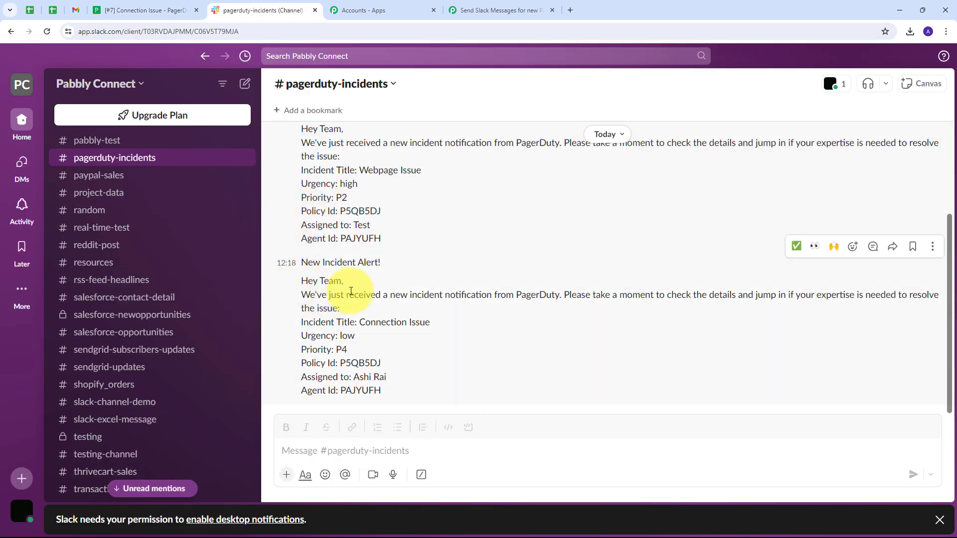
pyautogui.scroll(2, 396, 273)
pyautogui.scroll(-2, 396, 273)
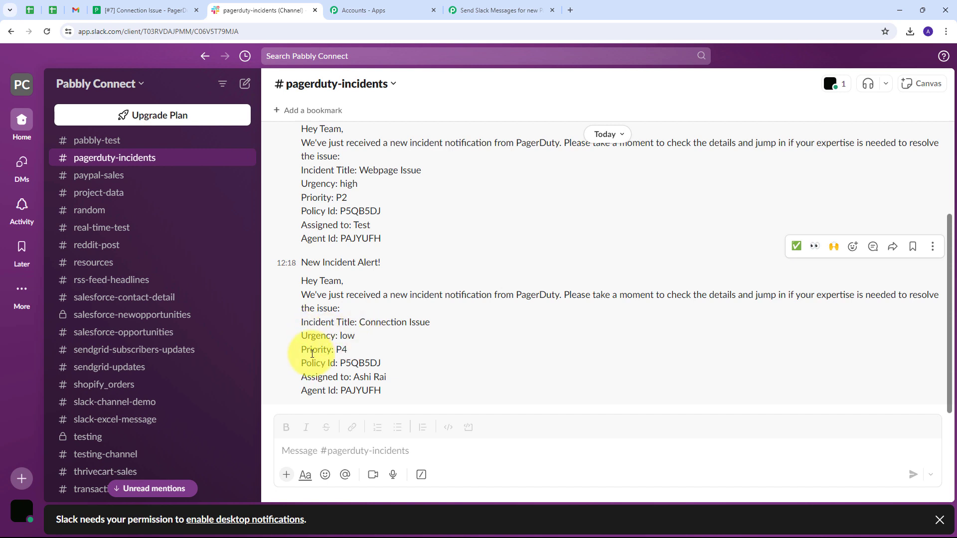
pyautogui.doubleClick(345, 363)
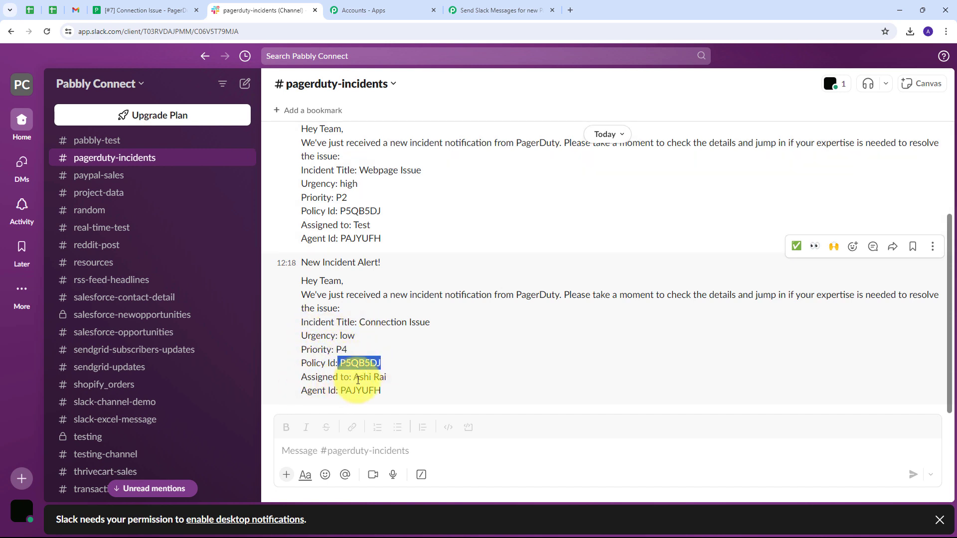
pyautogui.moveTo(353, 377); pyautogui.dragTo(386, 377)
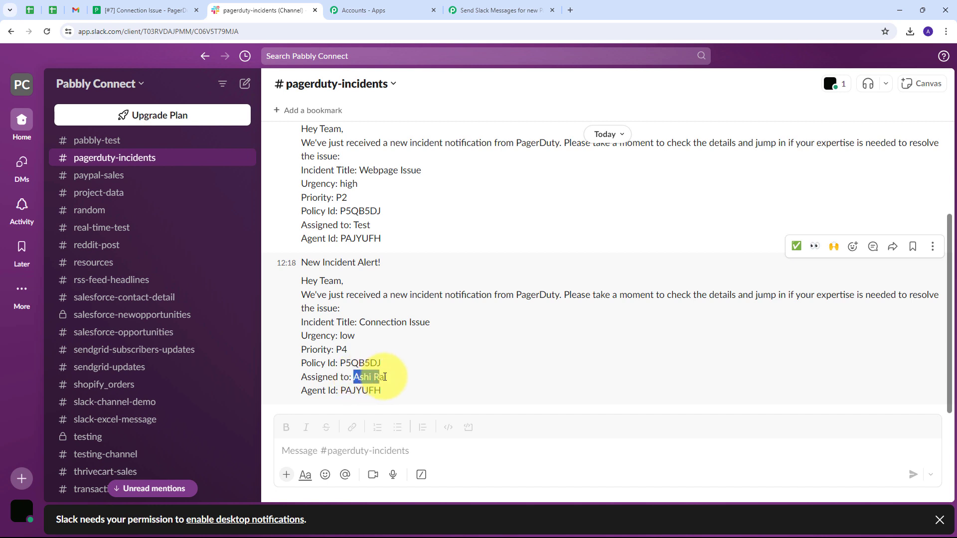
pyautogui.doubleClick(342, 390)
pyautogui.click(409, 366)
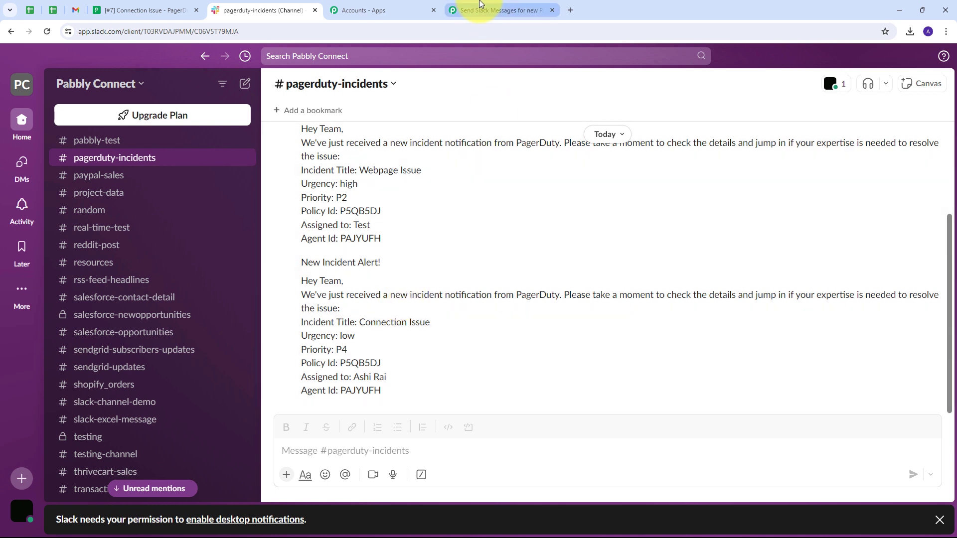
# Switch to Pabbly Connect and review the workflow's PagerDuty trigger and Slack action
pyautogui.click(495, 10)
pyautogui.scroll(3, 236, 206)
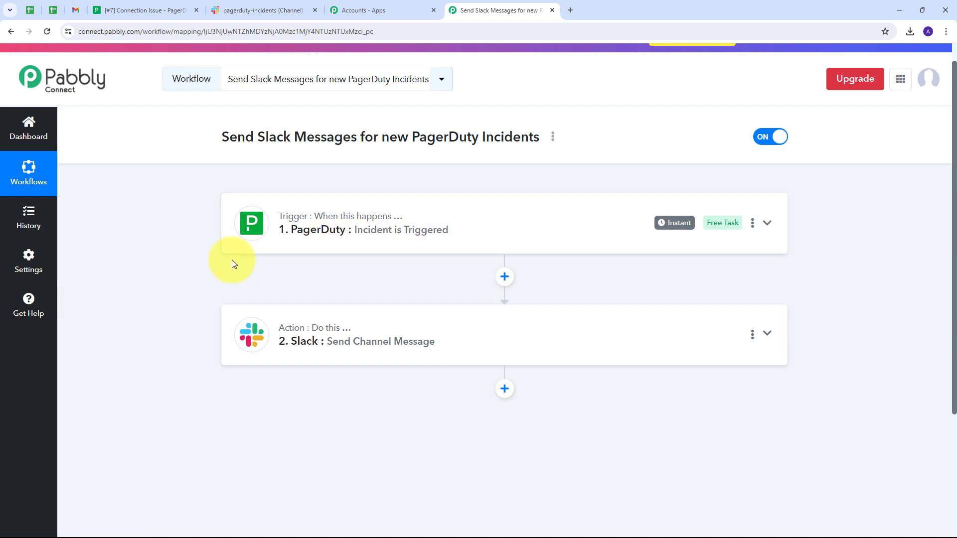
pyautogui.scroll(-1, 232, 260)
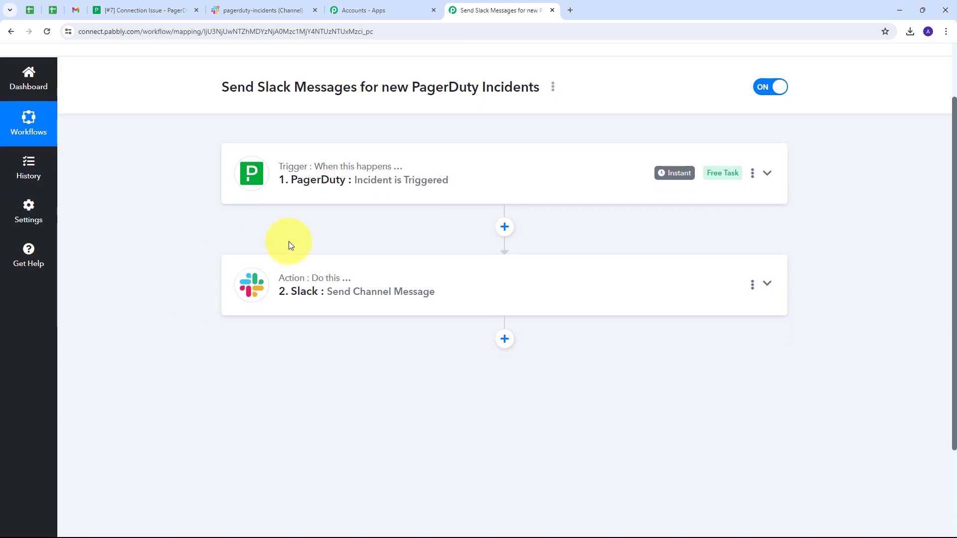